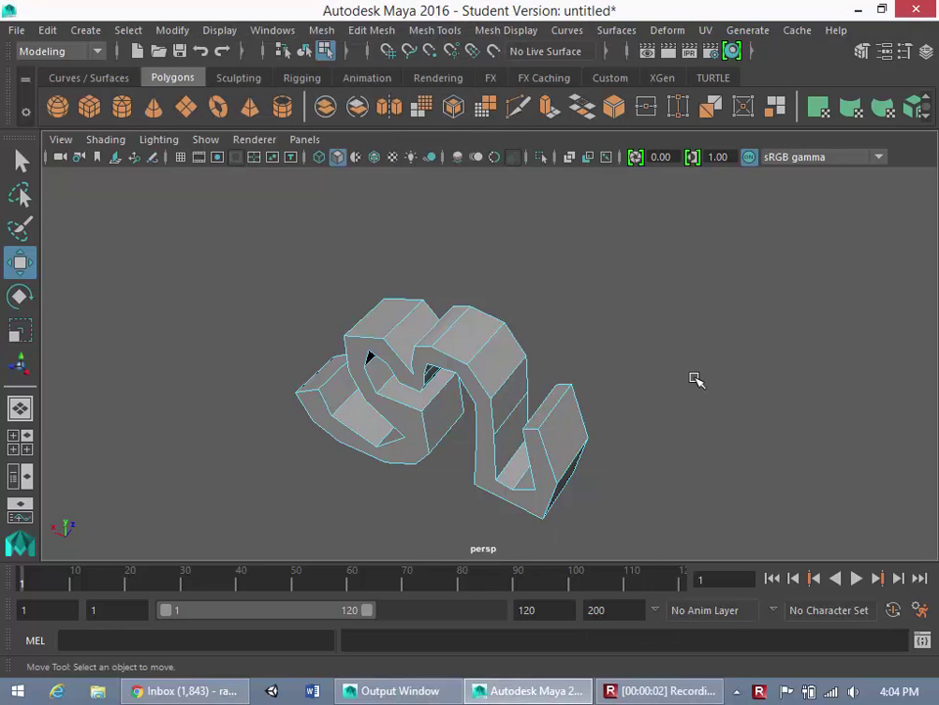
# Orbit and zoom around the S-shaped mesh, selecting and then clearing its large top face
pyautogui.keyDown('alt'); pyautogui.moveTo(571, 453); pyautogui.dragTo(566, 396); pyautogui.keyUp('alt')
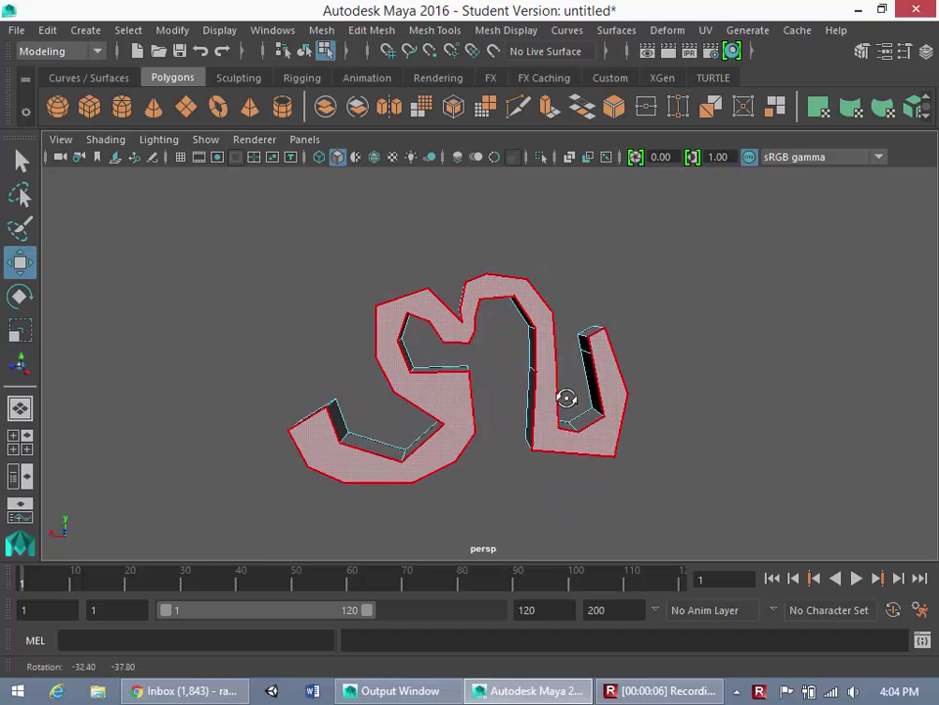
pyautogui.click(518, 379)
pyautogui.keyDown('alt'); pyautogui.moveTo(525, 336); pyautogui.dragTo(509, 388); pyautogui.keyUp('alt')
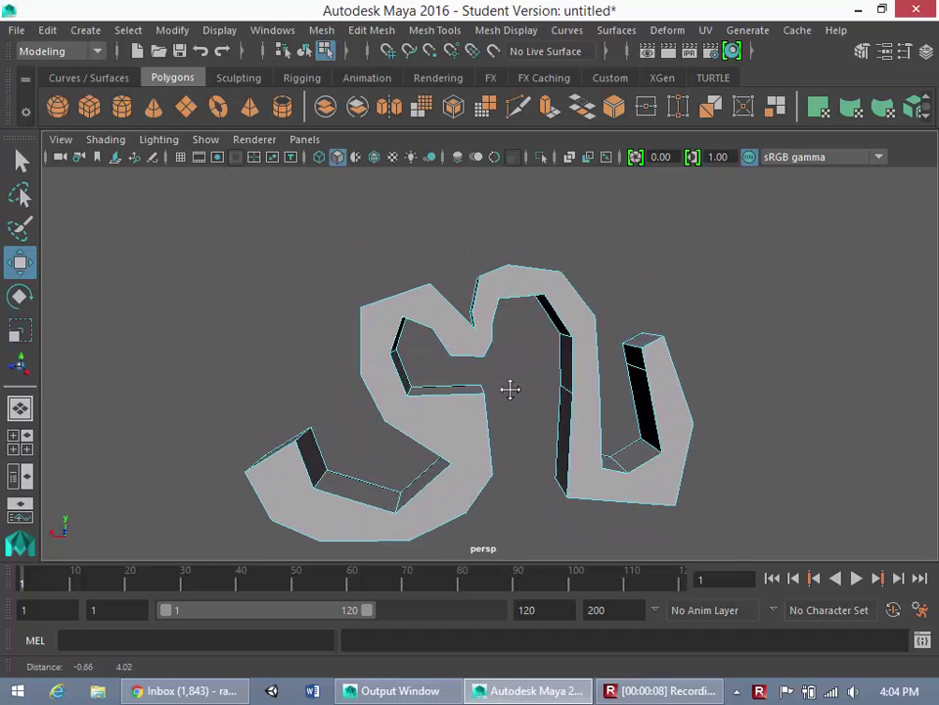
pyautogui.scroll(4, 505, 386)
pyautogui.keyDown('alt'); pyautogui.moveTo(576, 353); pyautogui.dragTo(674, 444); pyautogui.keyUp('alt')
pyautogui.click(708, 362)
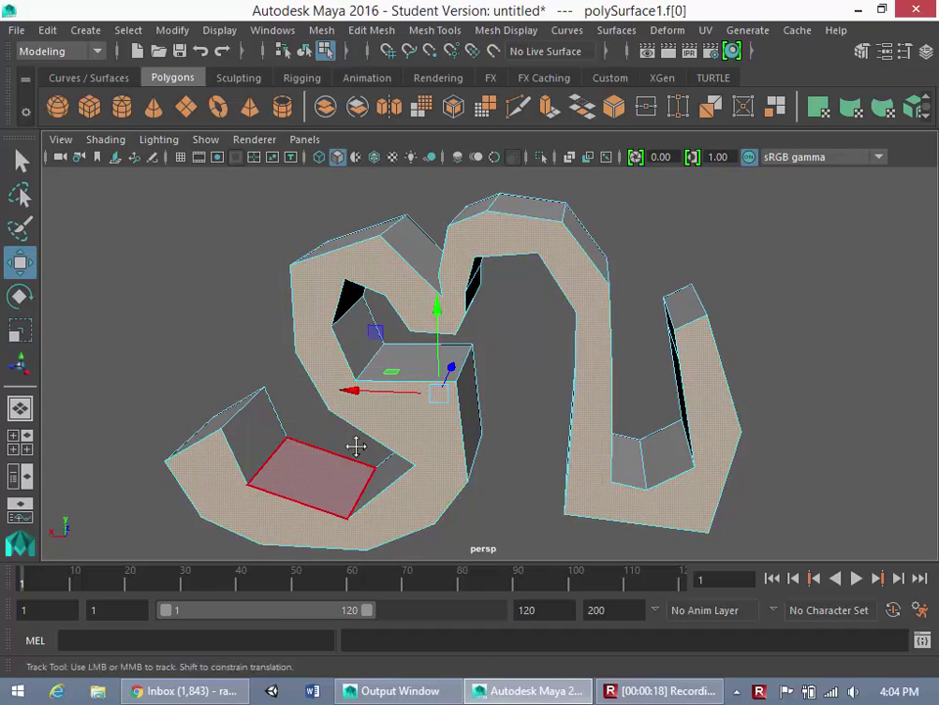
pyautogui.keyDown('alt'); pyautogui.moveTo(357, 445); pyautogui.dragTo(600, 402); pyautogui.keyUp('alt')
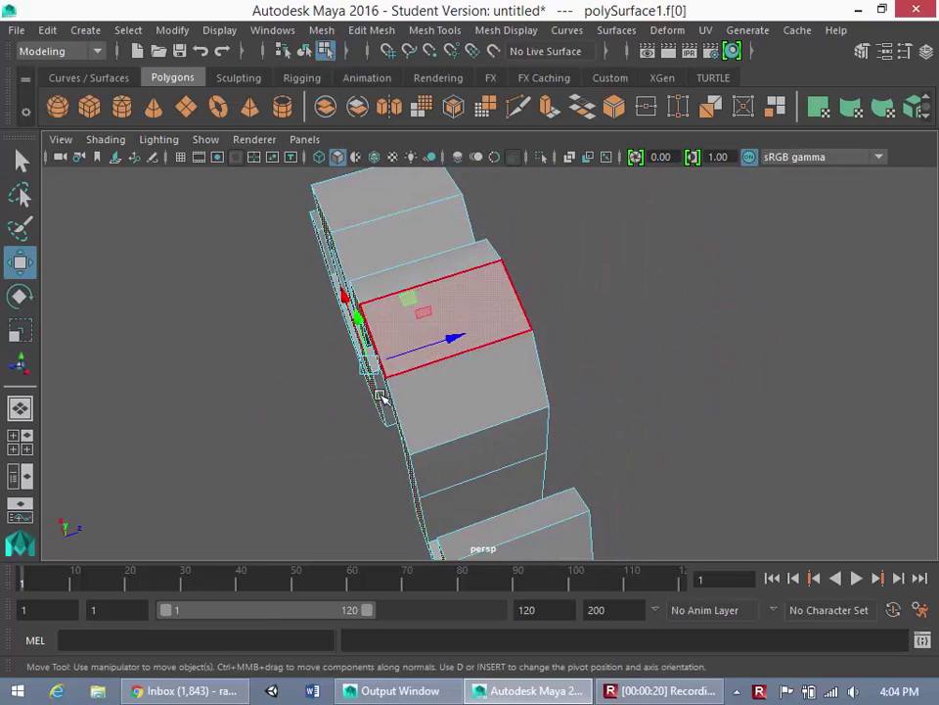
pyautogui.keyDown('alt'); pyautogui.moveTo(410, 293); pyautogui.dragTo(503, 398); pyautogui.keyUp('alt')
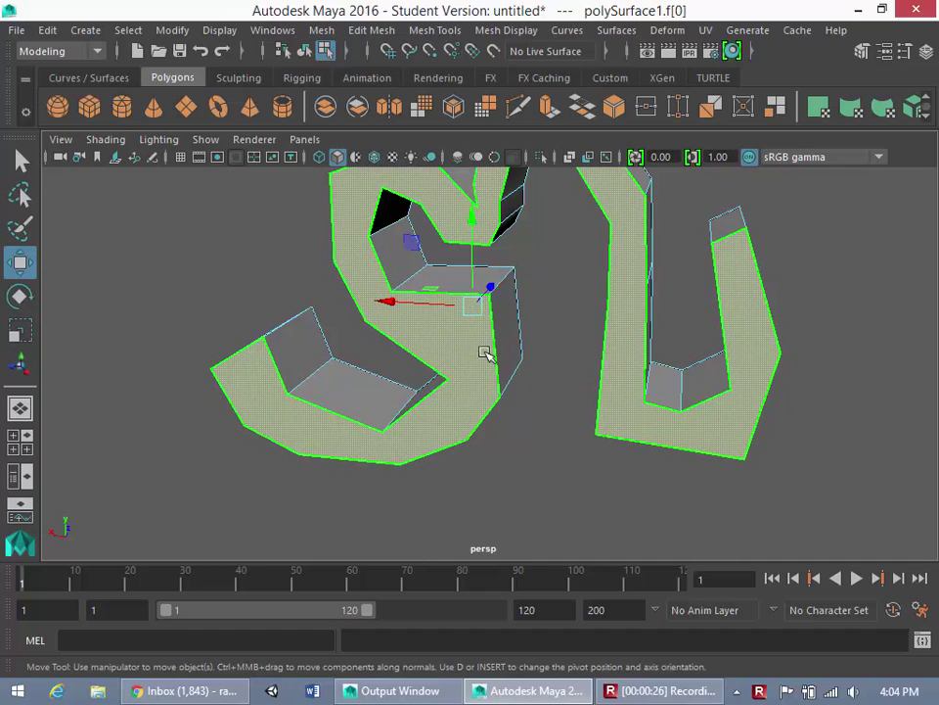
pyautogui.keyDown('alt'); pyautogui.moveTo(627, 203); pyautogui.dragTo(563, 248); pyautogui.keyUp('alt')
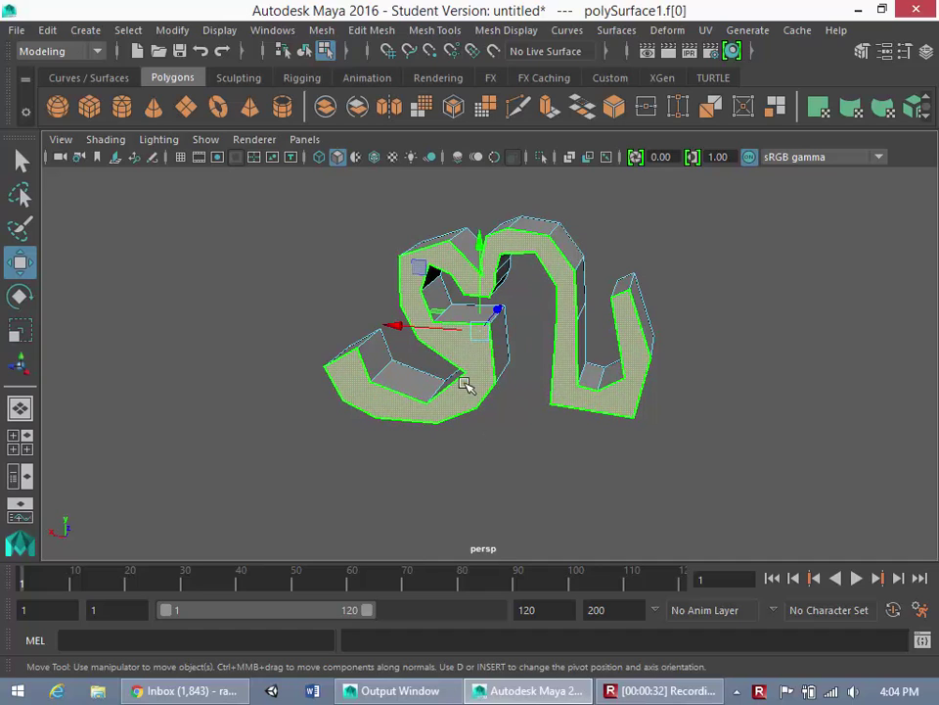
pyautogui.keyDown('alt'); pyautogui.moveTo(465, 384); pyautogui.dragTo(488, 361, button='right'); pyautogui.keyUp('alt')
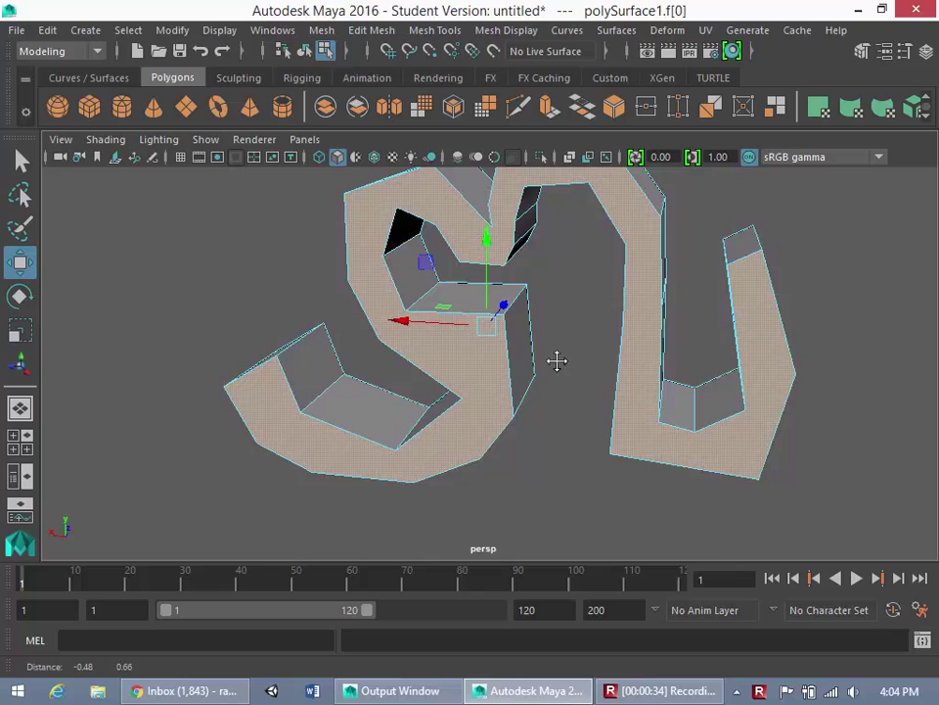
pyautogui.keyDown('alt'); pyautogui.moveTo(557, 361); pyautogui.dragTo(642, 314, button='right'); pyautogui.keyUp('alt')
pyautogui.keyDown('alt'); pyautogui.moveTo(644, 319); pyautogui.dragTo(571, 401); pyautogui.keyUp('alt')
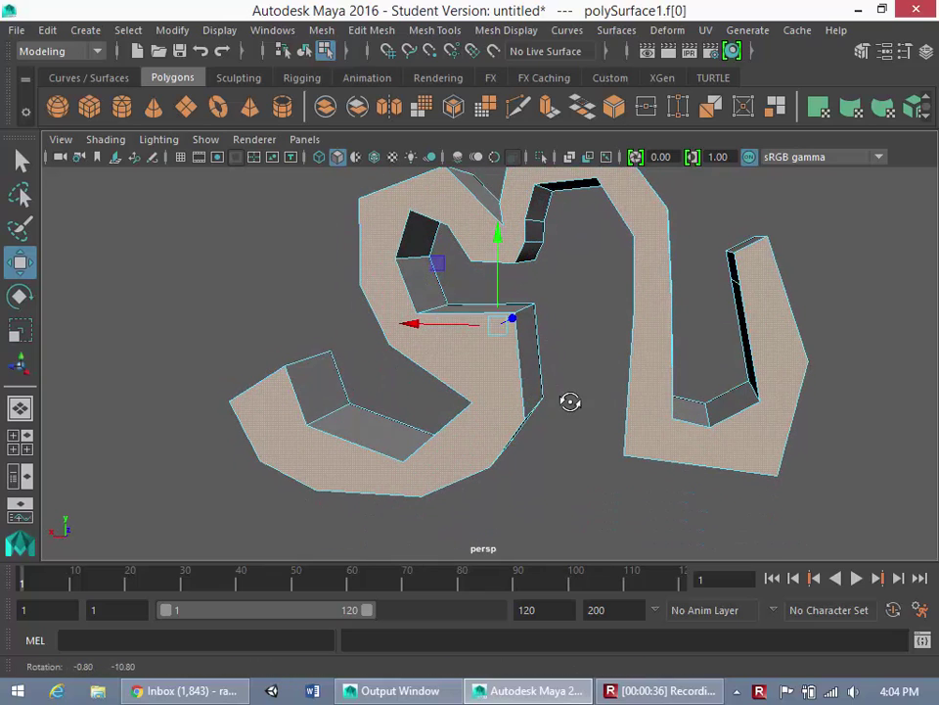
pyautogui.keyDown('alt'); pyautogui.moveTo(606, 275); pyautogui.dragTo(606, 299); pyautogui.keyUp('alt')
pyautogui.click(606, 298)
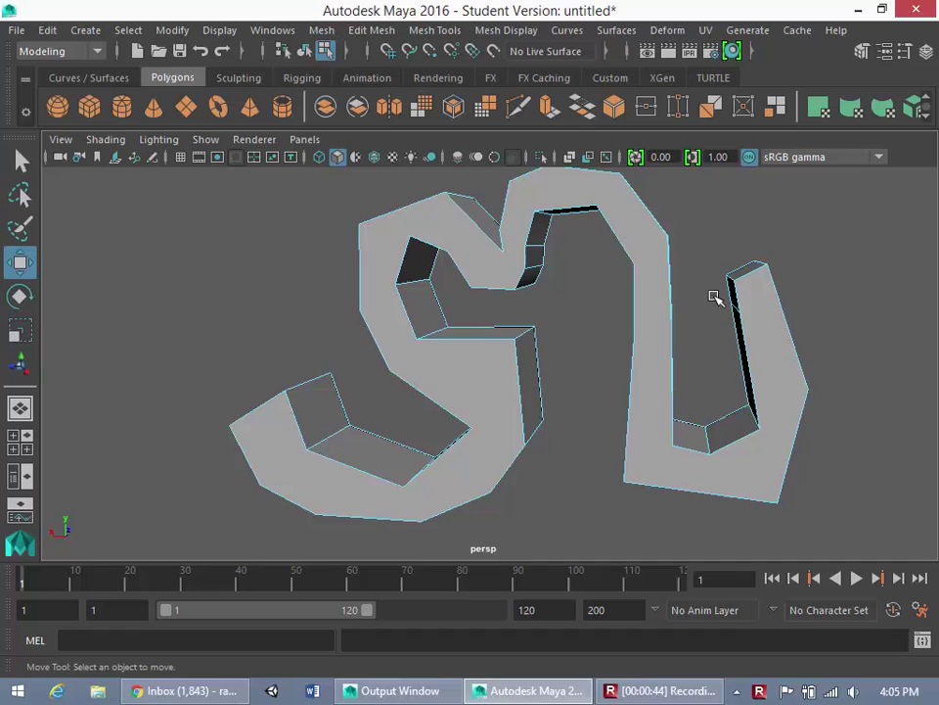
# With Multi-Cut, place cut points from the upper inner corner vertex down the left edge
pyautogui.click(458, 32)
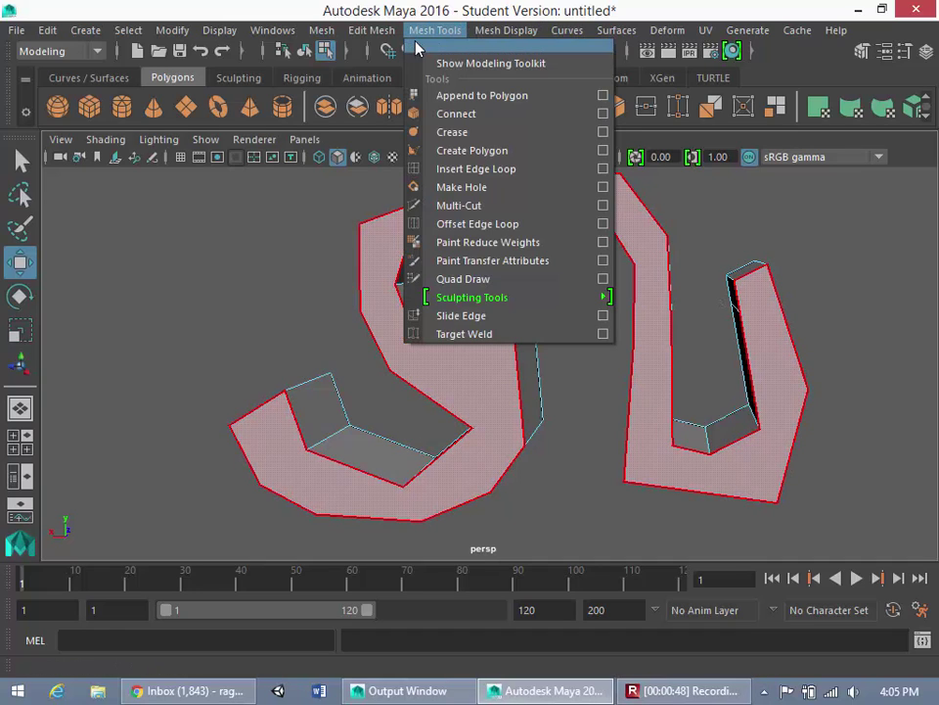
pyautogui.click(483, 207)
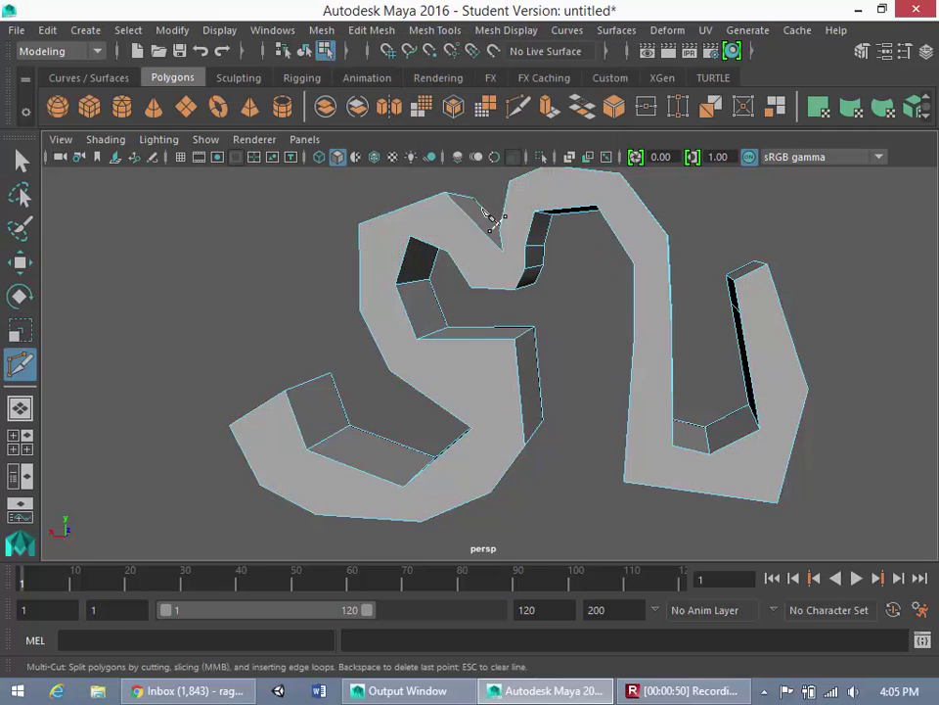
pyautogui.click(407, 315)
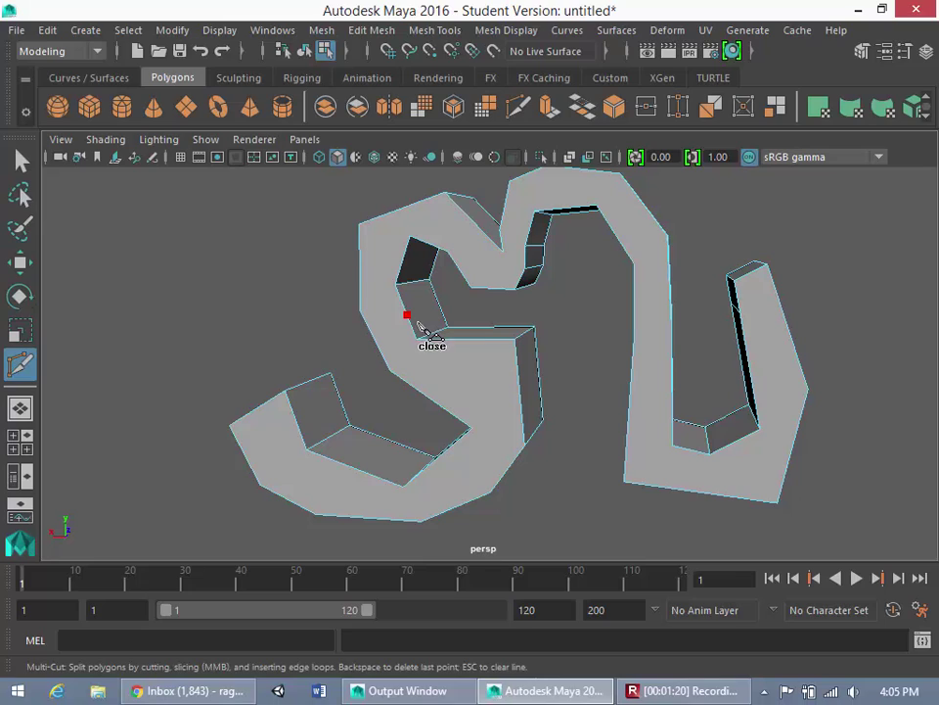
pyautogui.click(419, 328)
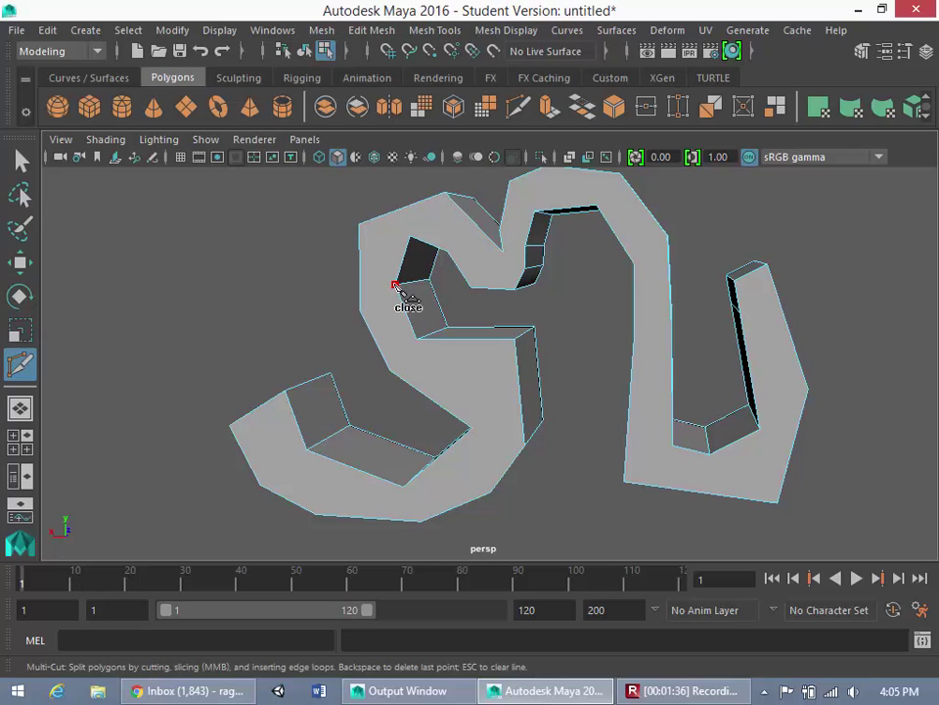
pyautogui.click(396, 285)
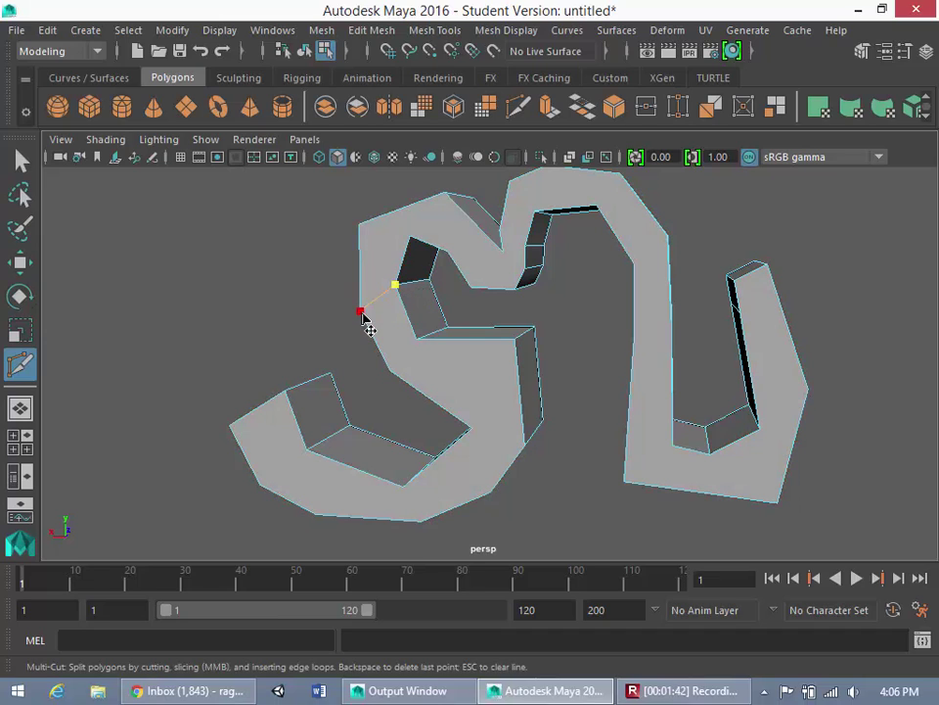
pyautogui.click(360, 311)
pyautogui.click(374, 338)
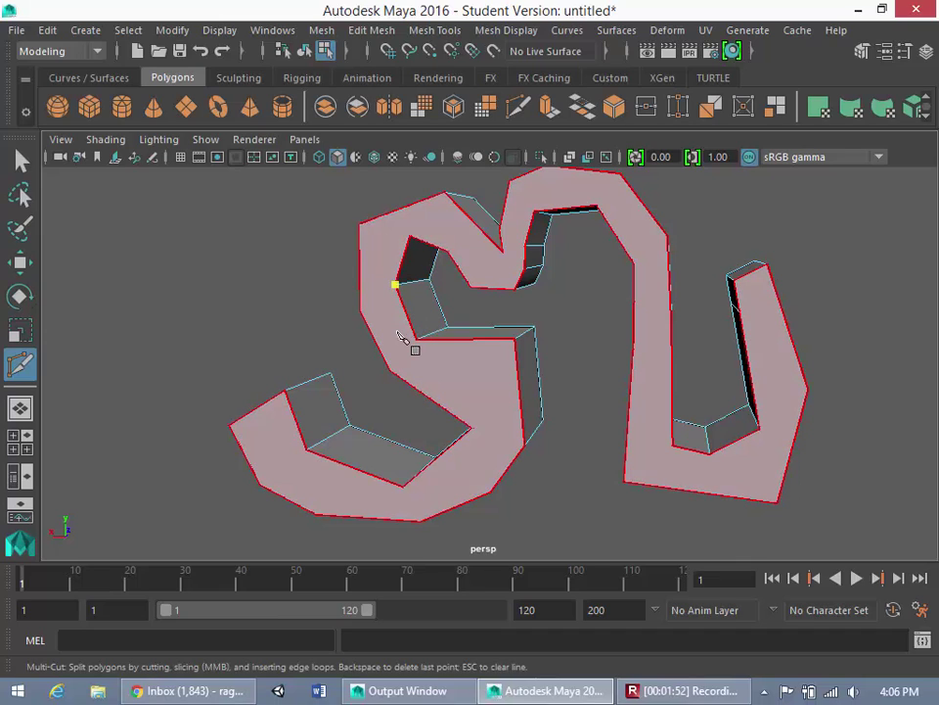
pyautogui.click(395, 331)
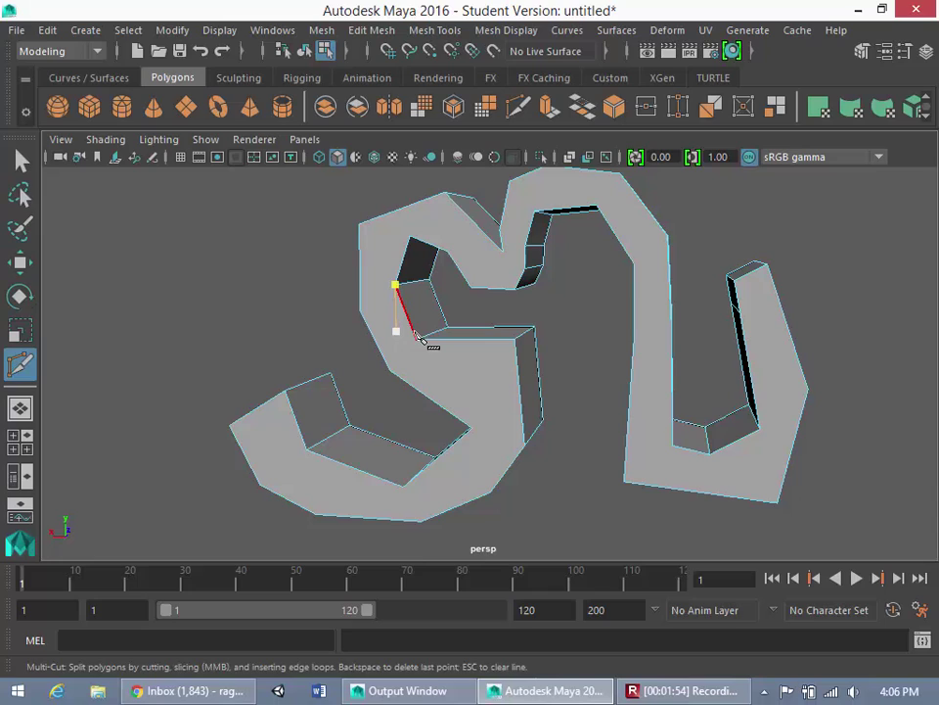
# Place and remove several trial cut points across the face near the middle bend
pyautogui.press('BackSpace')
pyautogui.click(470, 429)
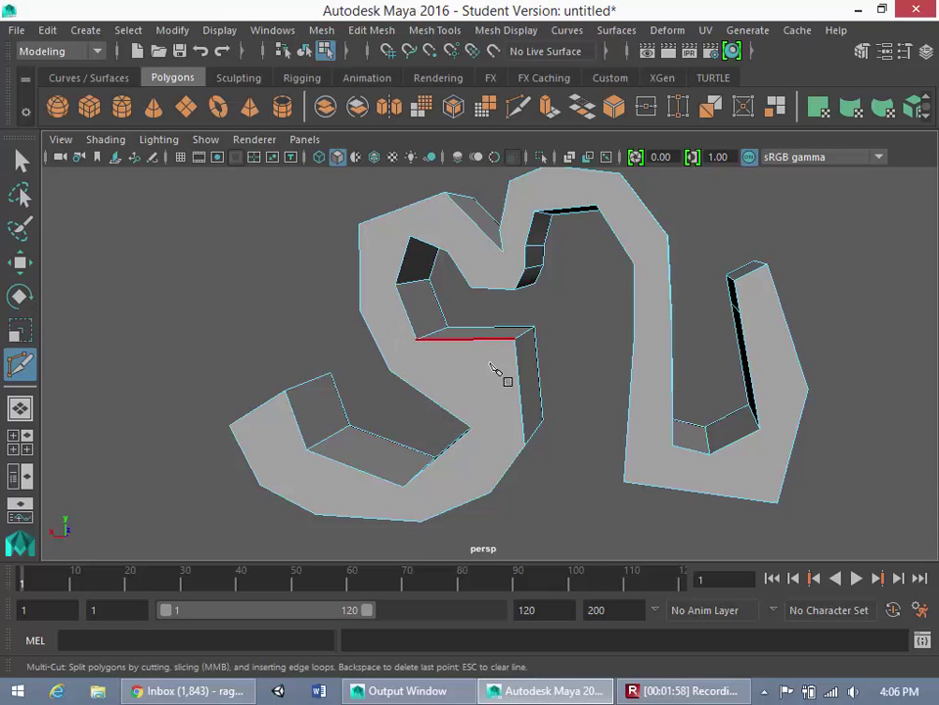
pyautogui.click(478, 392)
pyautogui.press('BackSpace')
pyautogui.click(514, 338)
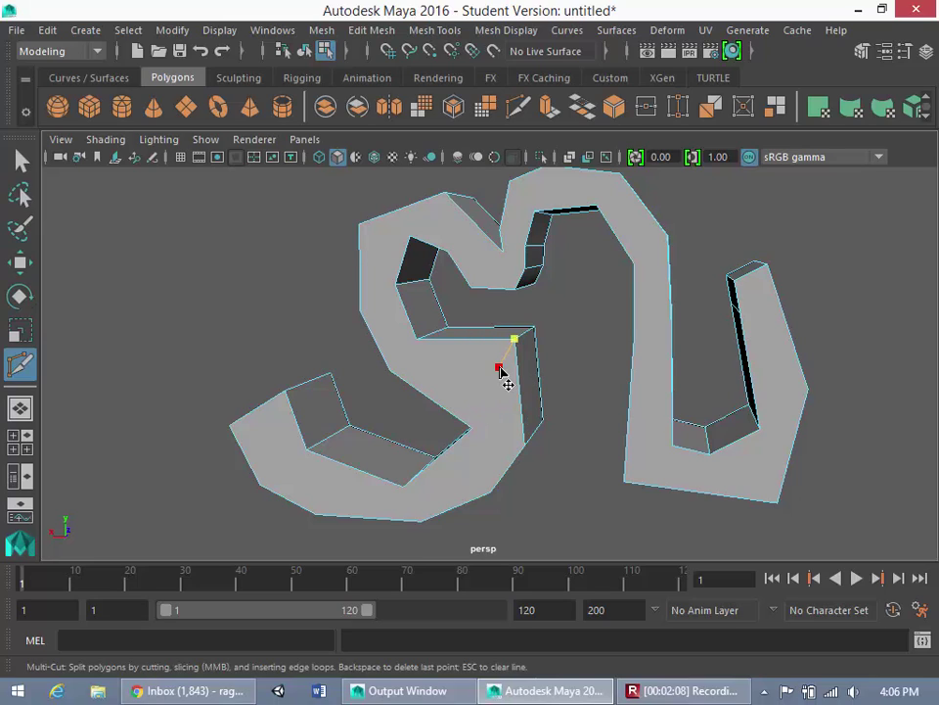
pyautogui.click(500, 369)
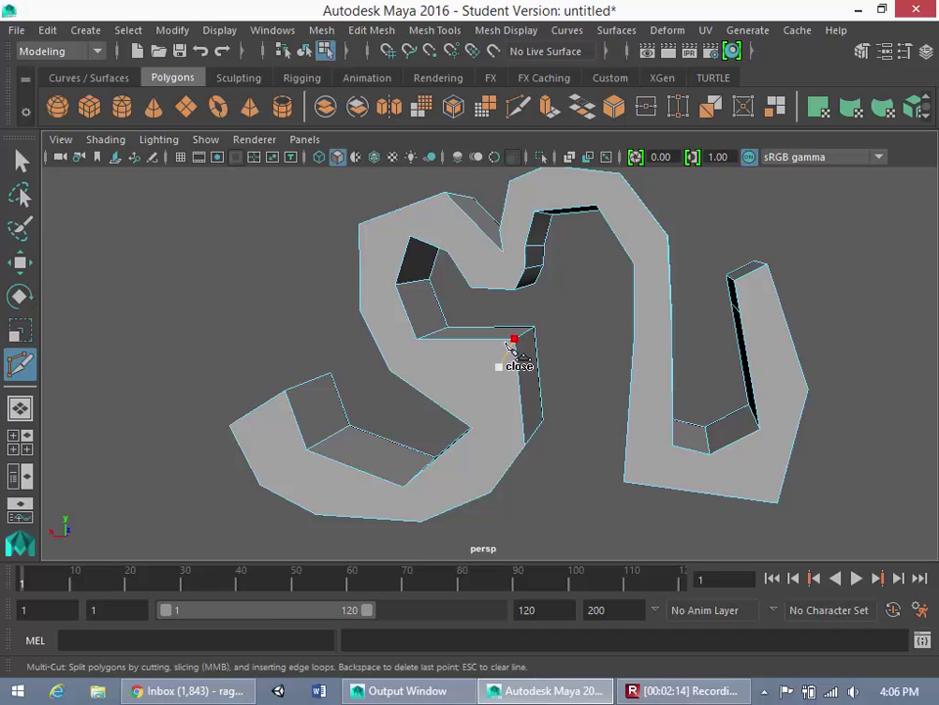
pyautogui.press('BackSpace')
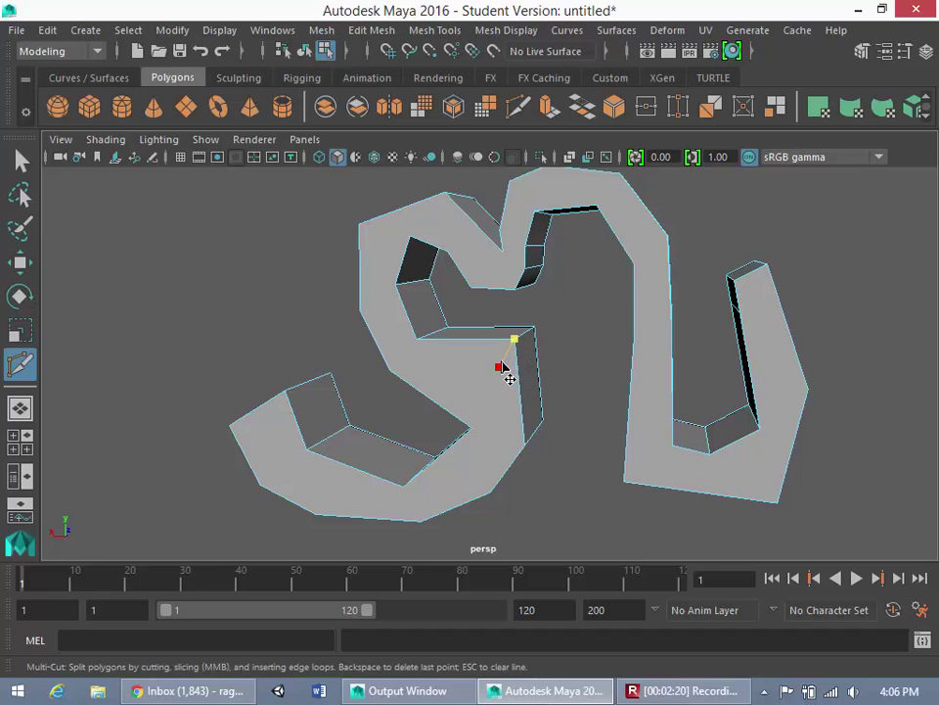
pyautogui.click(448, 364)
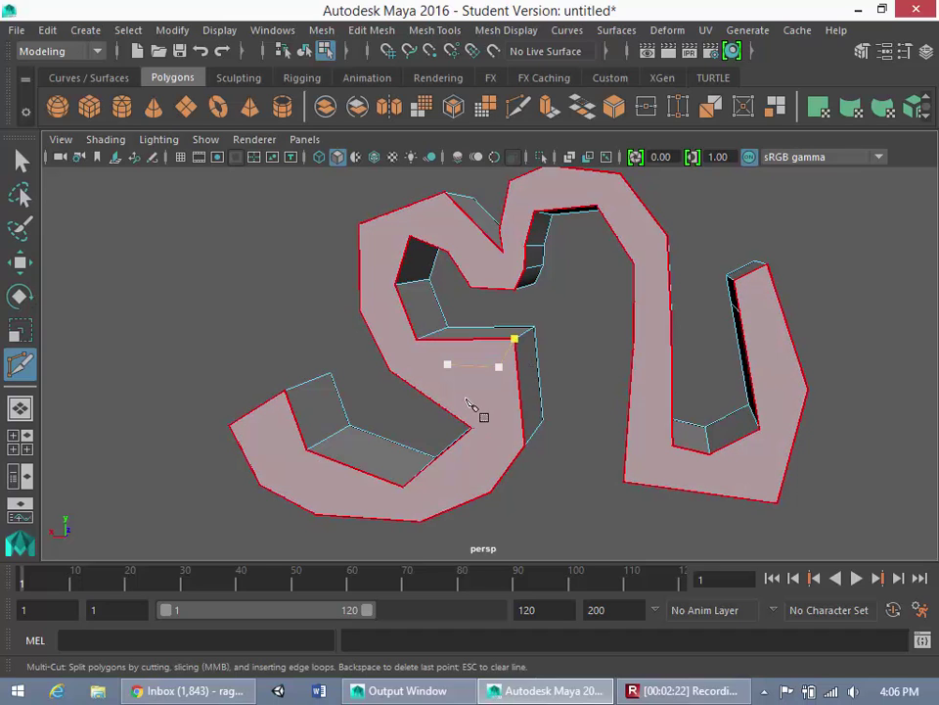
pyautogui.click(464, 394)
pyautogui.click(499, 407)
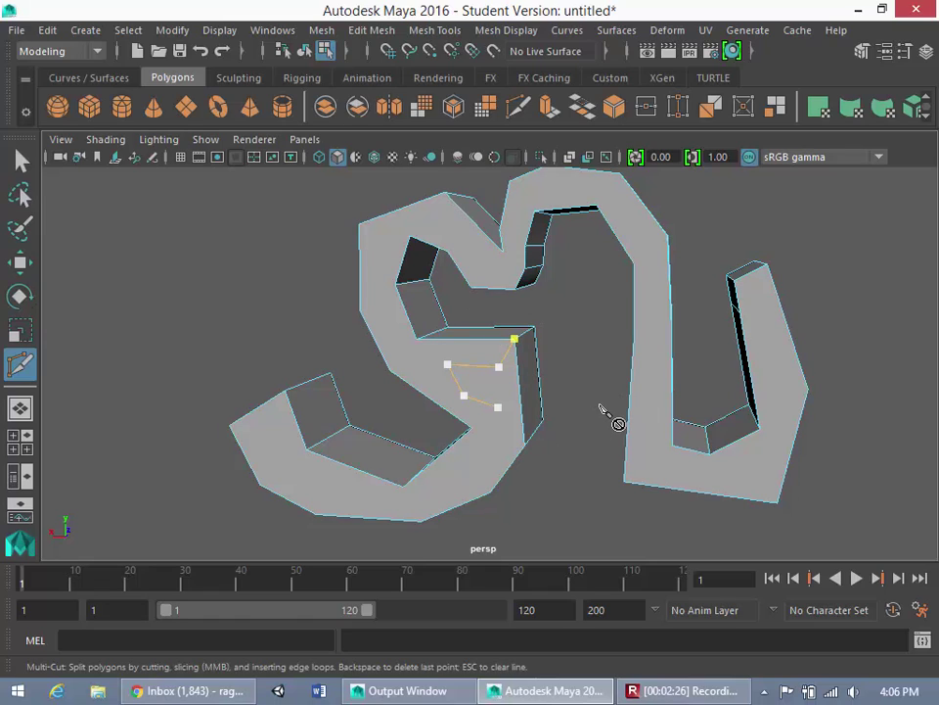
pyautogui.press('Return')
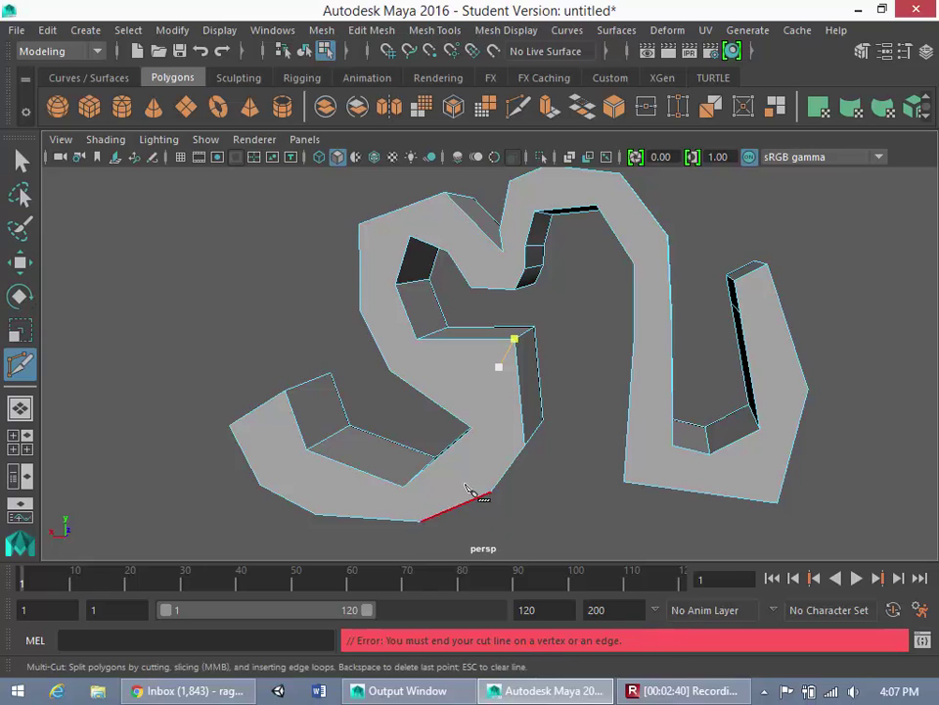
# Cut from inside the face to the left edge, end on the top edge, and commit
pyautogui.click(480, 393)
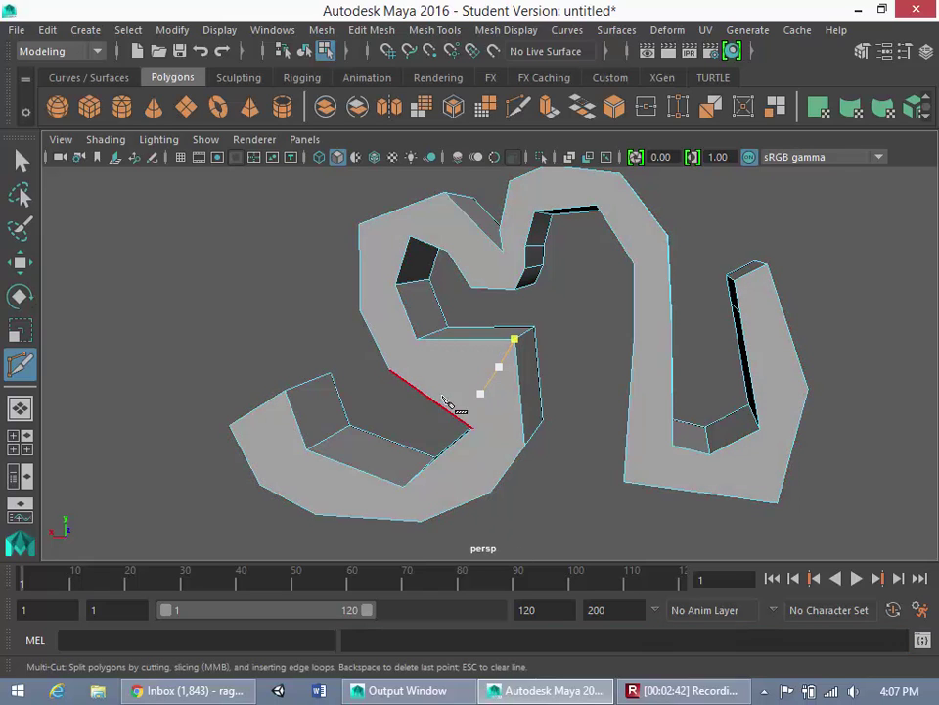
pyautogui.click(433, 376)
pyautogui.click(413, 357)
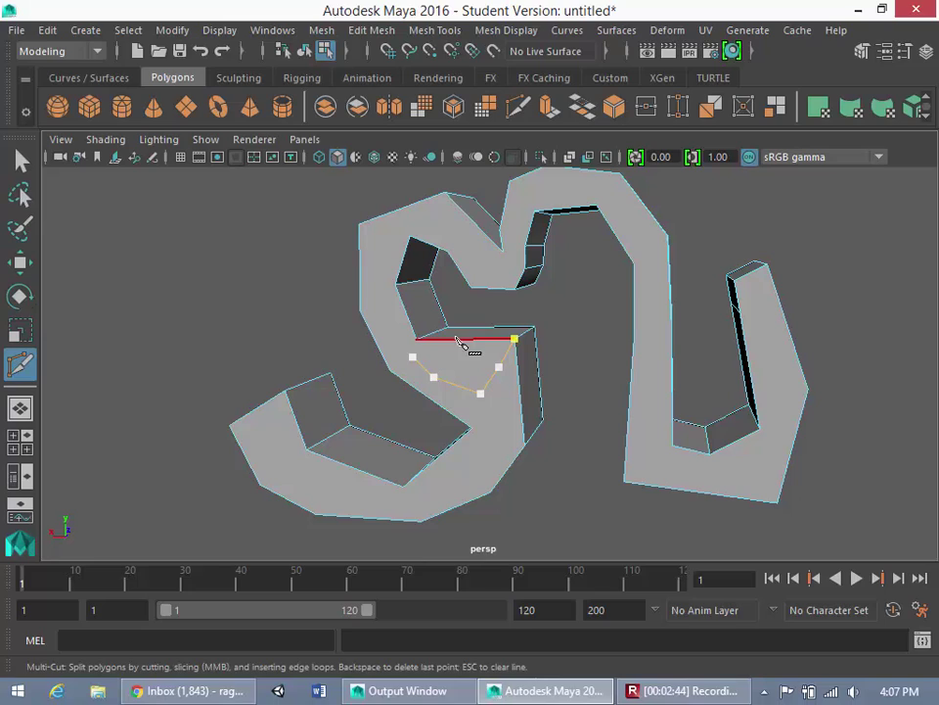
pyautogui.click(448, 340)
pyautogui.press('Return')
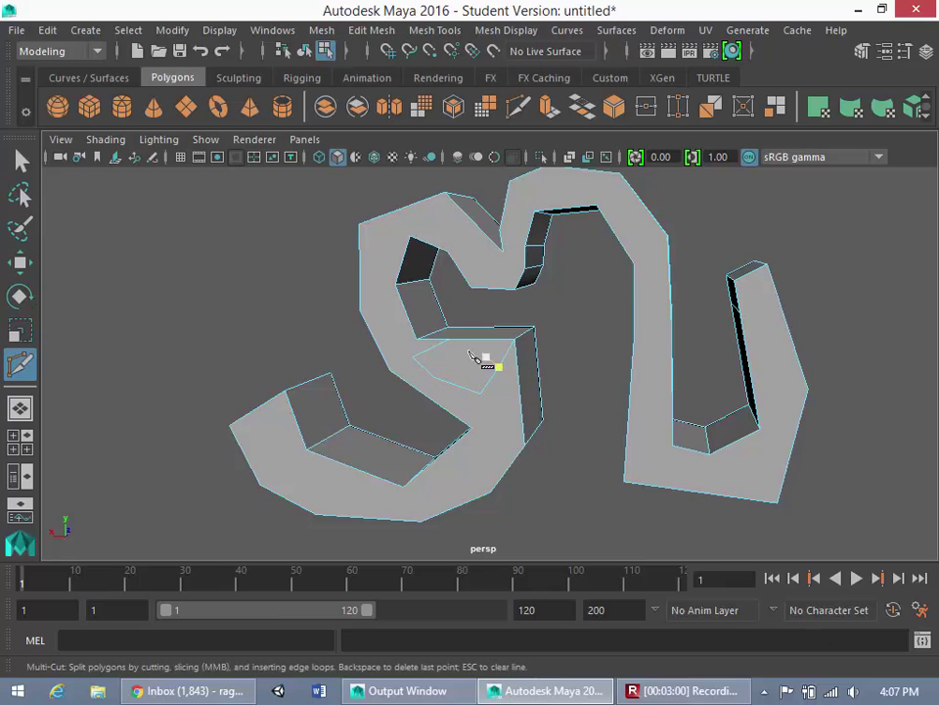
# Switch to face selection and select the small inner face created by the cut
pyautogui.click(20, 159)
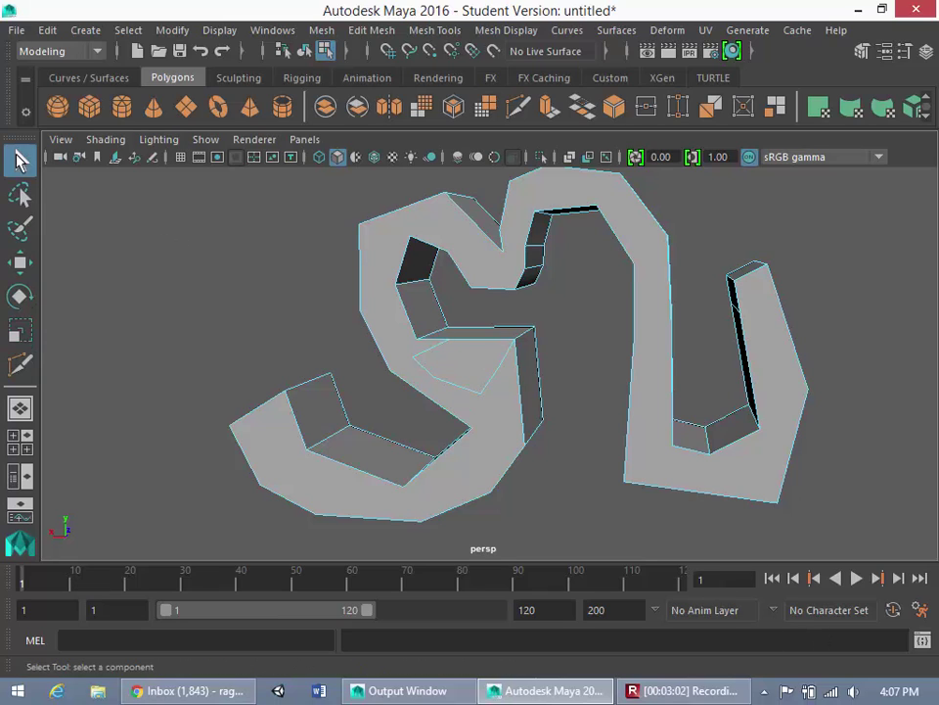
pyautogui.moveTo(474, 369); pyautogui.dragTo(495, 240, button='right')
pyautogui.doubleClick(382, 326)
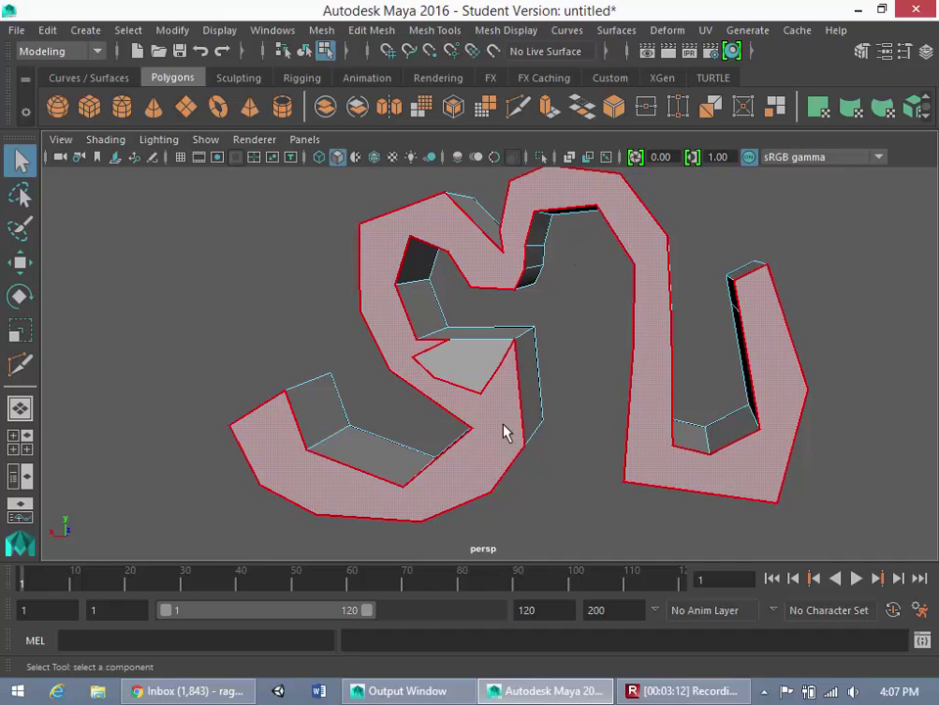
pyautogui.click(477, 357)
pyautogui.click(482, 369)
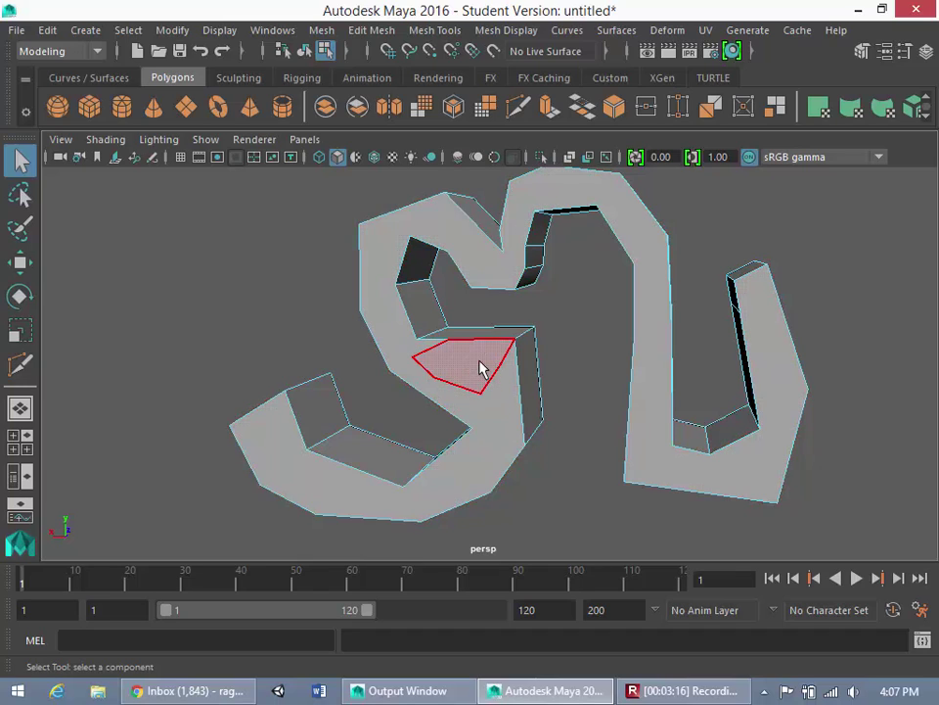
pyautogui.click(401, 368)
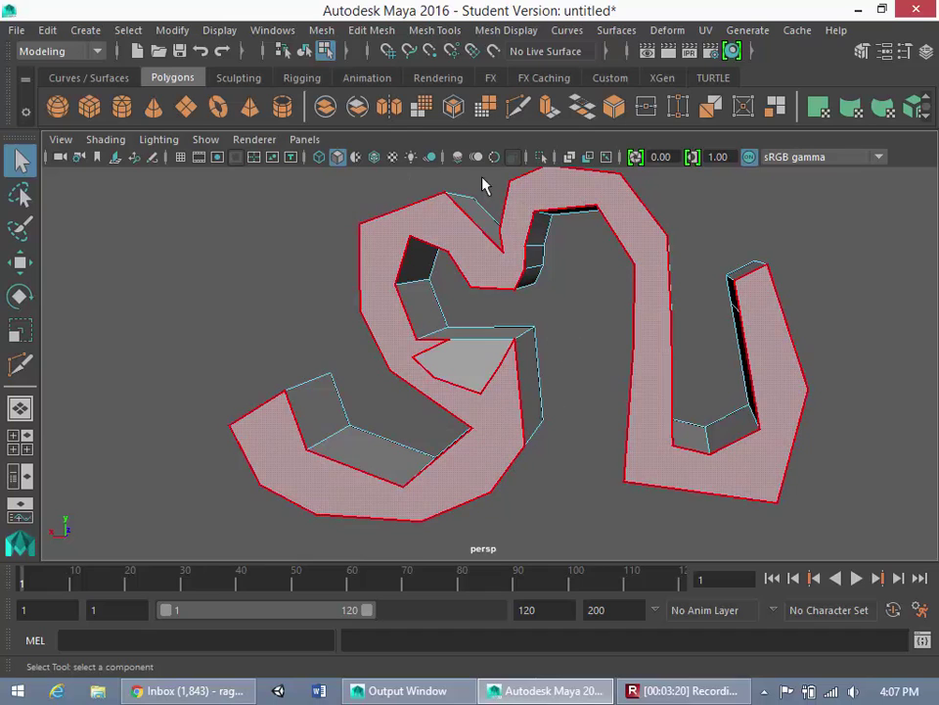
pyautogui.click(494, 358)
# Shift the small inner face slightly with Move, then clear the selection and zoom
pyautogui.press('w')
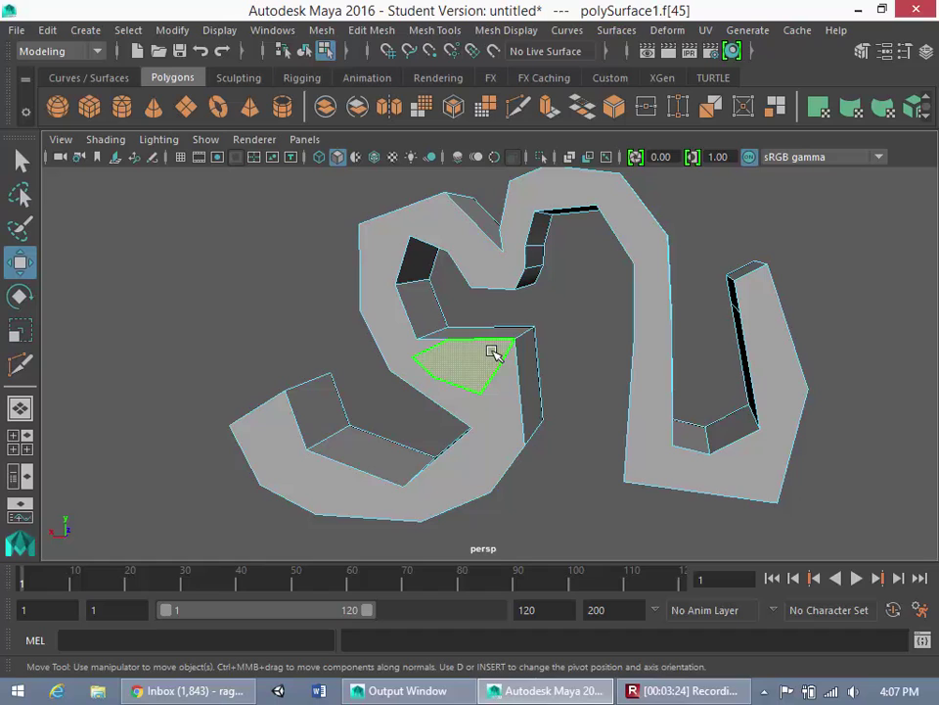
pyautogui.keyDown('alt'); pyautogui.moveTo(534, 373); pyautogui.dragTo(530, 421); pyautogui.keyUp('alt')
pyautogui.click(629, 404)
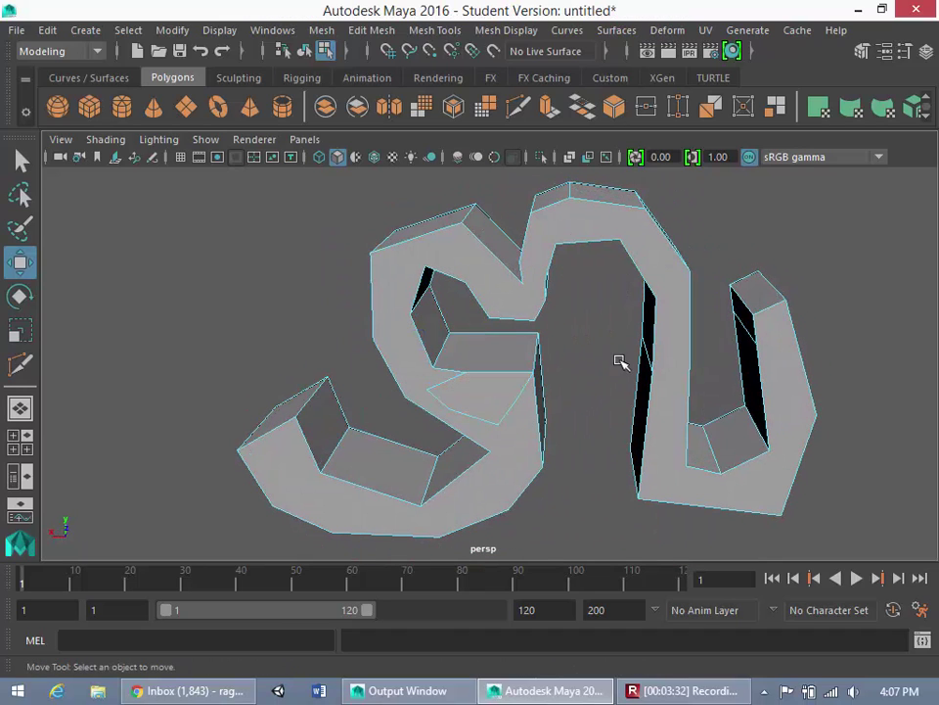
pyautogui.scroll(5, 620, 362)
pyautogui.scroll(2, 676, 304)
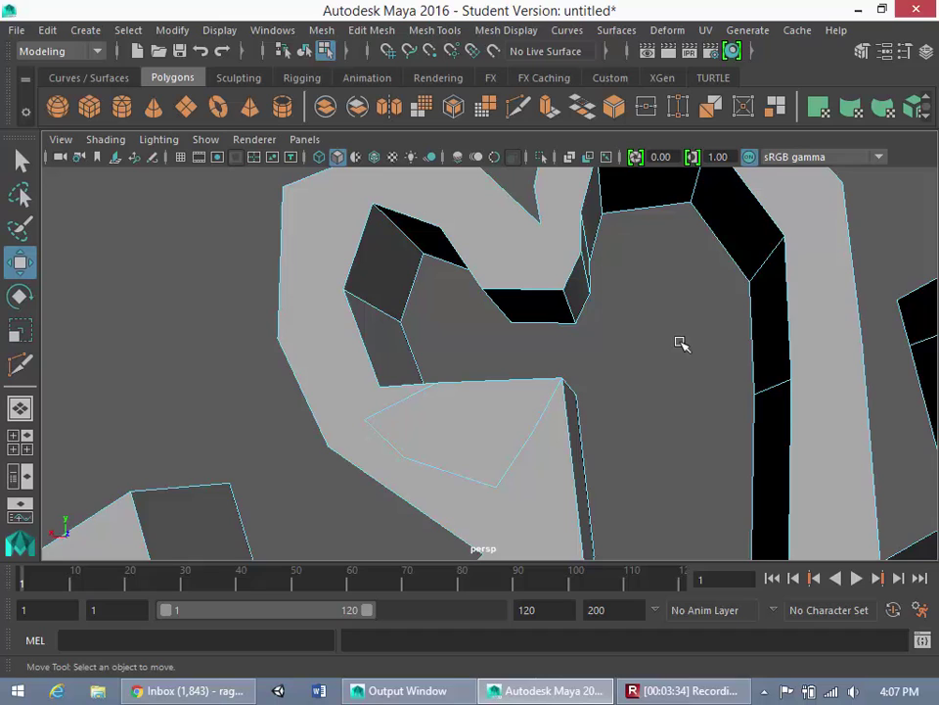
pyautogui.scroll(-8, 683, 342)
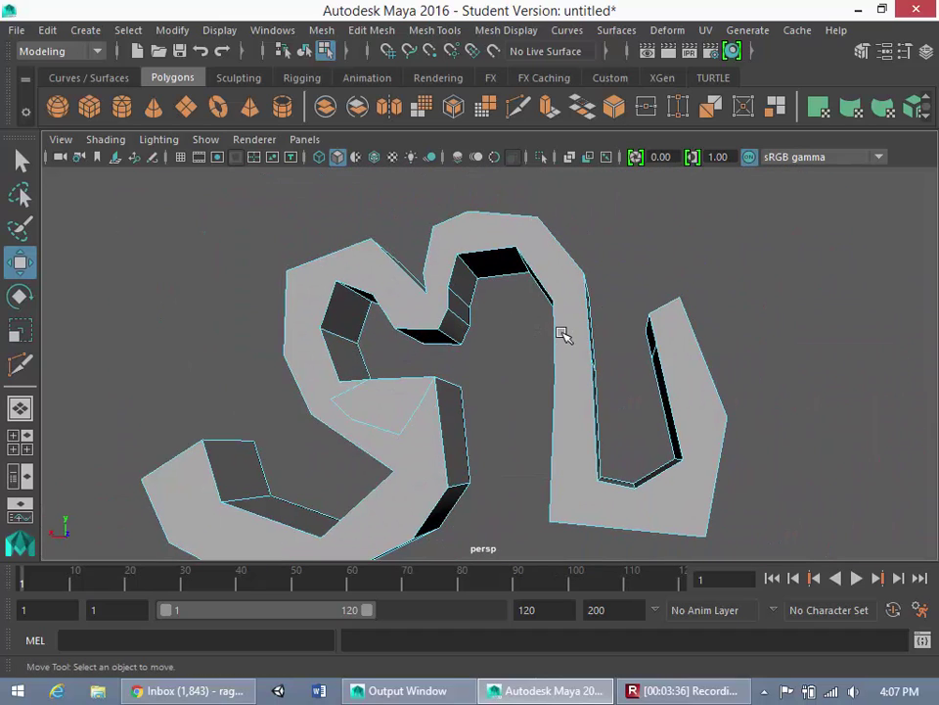
# Activate Multi-Cut and orbit the view to the lower letter shapes
pyautogui.click(434, 29)
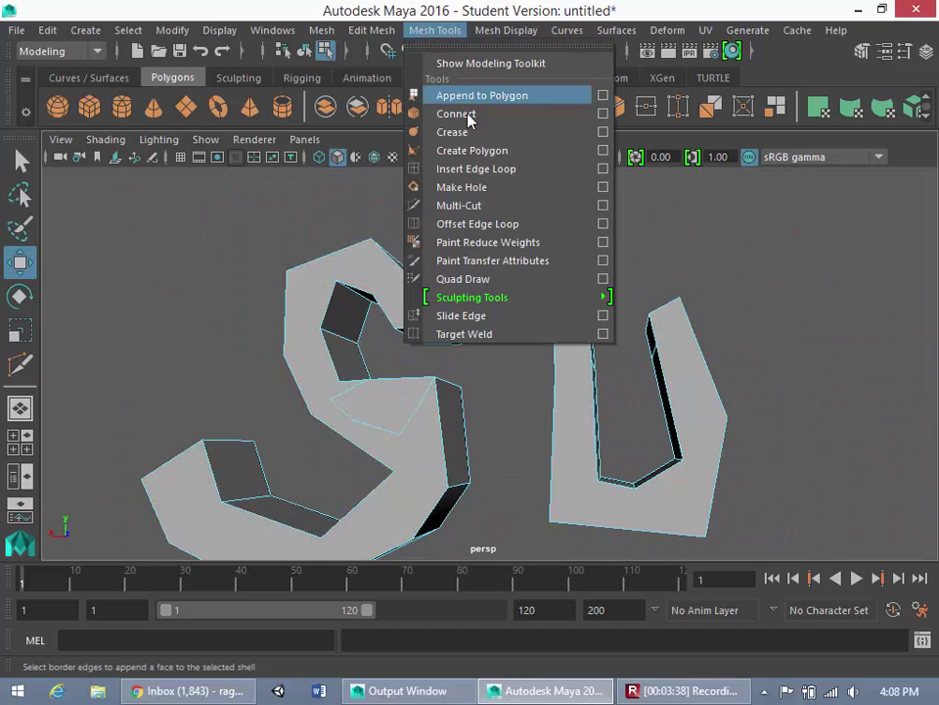
pyautogui.click(468, 206)
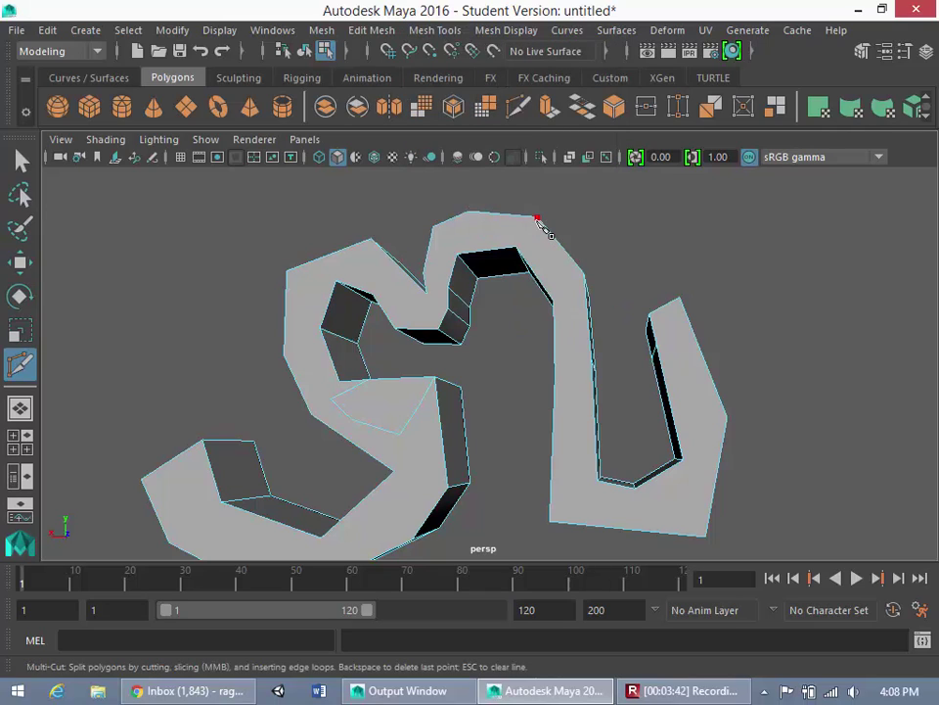
pyautogui.click(440, 31)
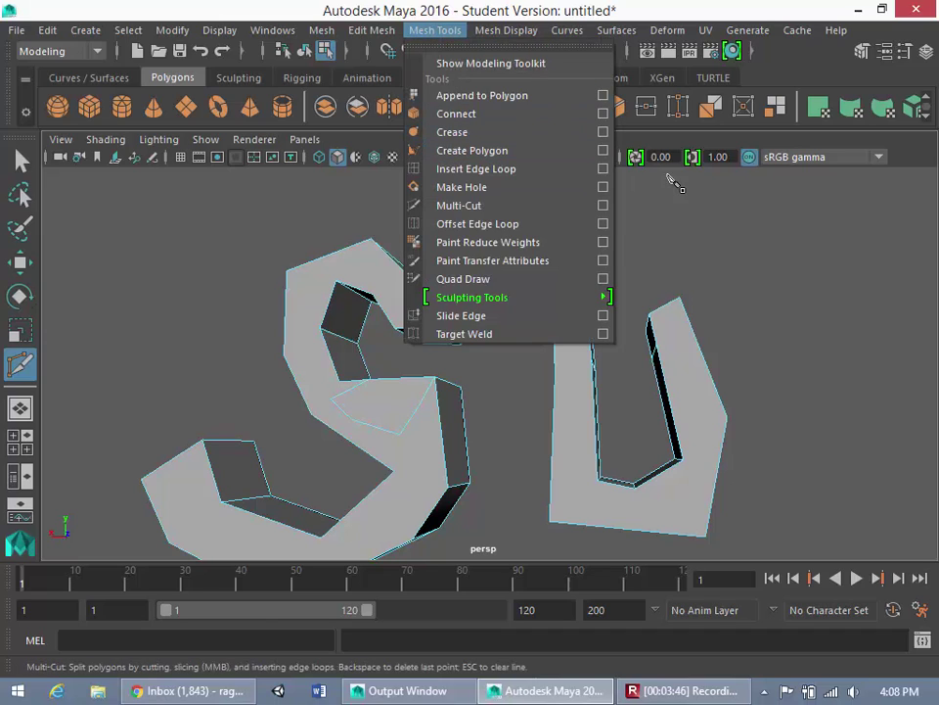
pyautogui.click(705, 288)
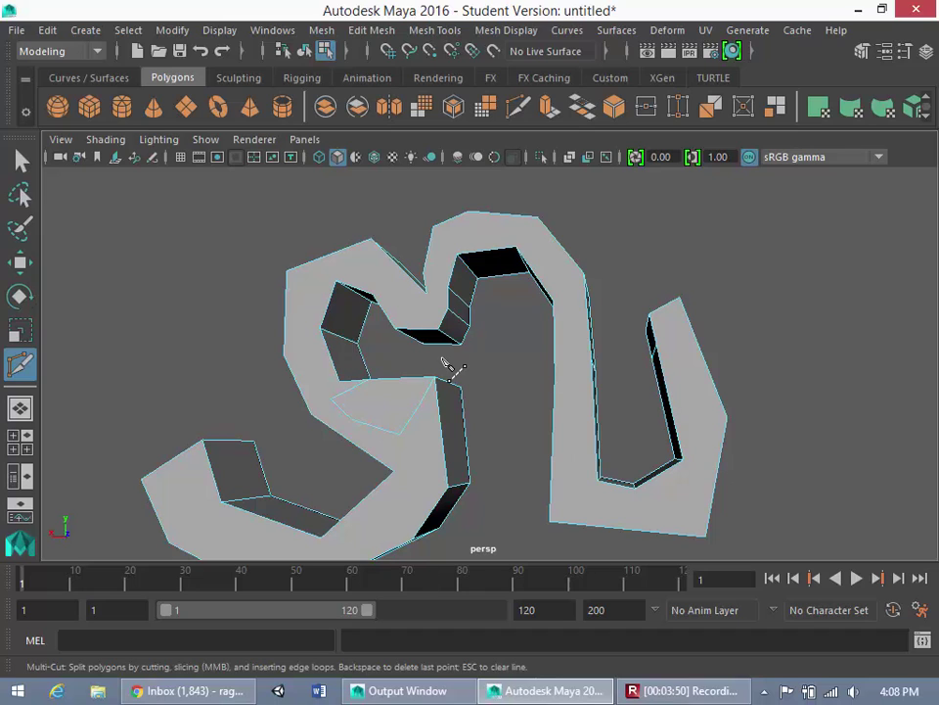
pyautogui.keyDown('alt'); pyautogui.moveTo(468, 457); pyautogui.dragTo(541, 421); pyautogui.keyUp('alt')
pyautogui.scroll(-3, 541, 421)
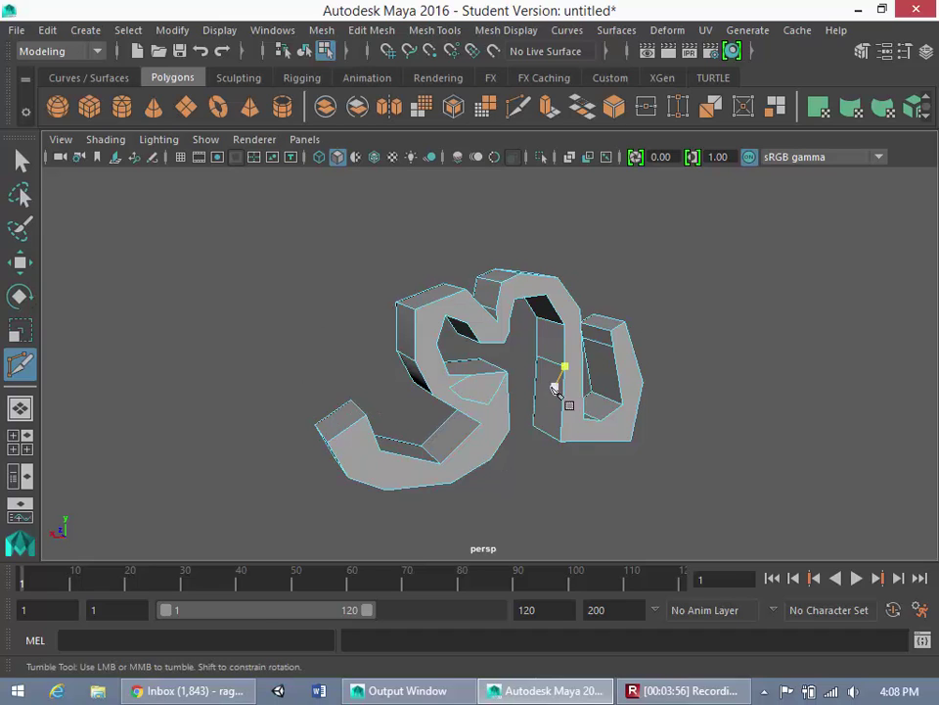
pyautogui.keyDown('alt'); pyautogui.moveTo(556, 384); pyautogui.dragTo(416, 423); pyautogui.keyUp('alt')
pyautogui.keyDown('alt'); pyautogui.moveTo(409, 355); pyautogui.dragTo(528, 309); pyautogui.keyUp('alt')
pyautogui.scroll(5, 523, 313)
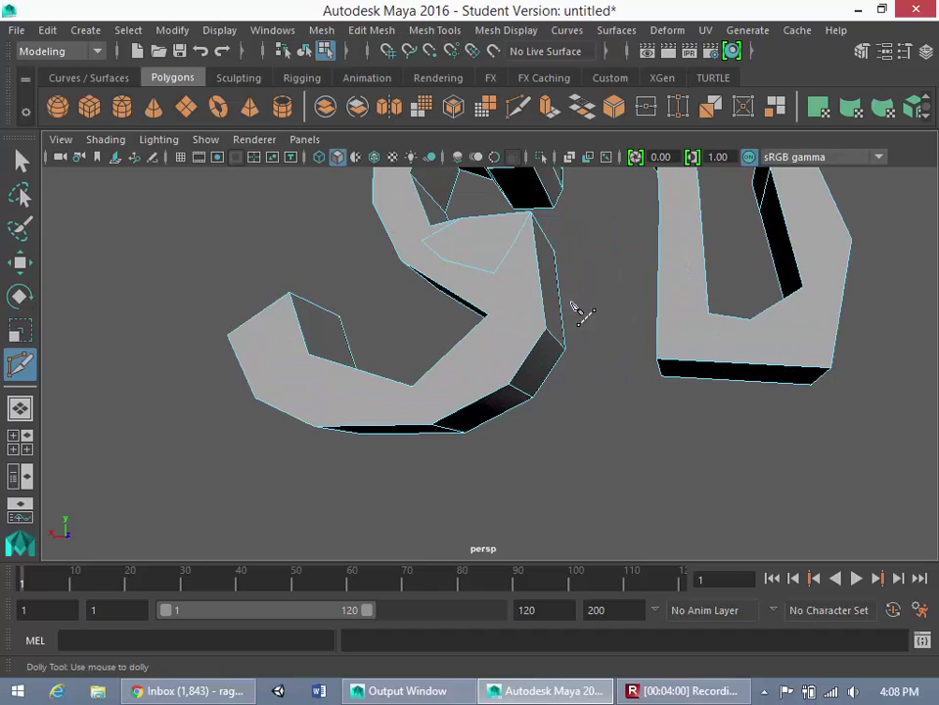
pyautogui.keyDown('alt'); pyautogui.moveTo(581, 314); pyautogui.dragTo(573, 380, button='middle'); pyautogui.keyUp('alt')
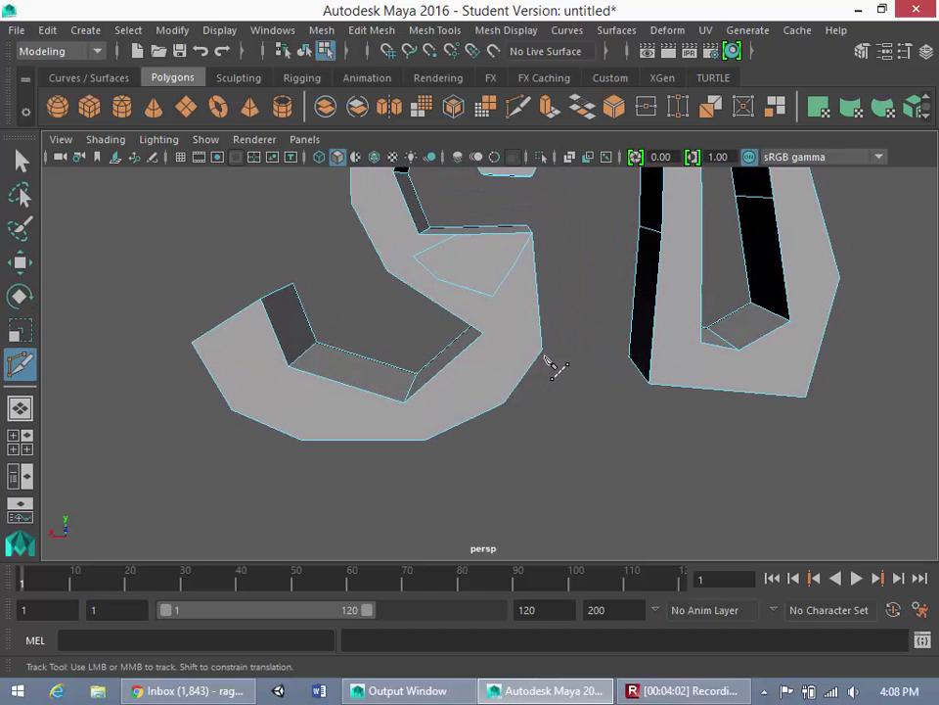
# Cut edge-to-edge across the top arch and across the right stroke
pyautogui.click(541, 351)
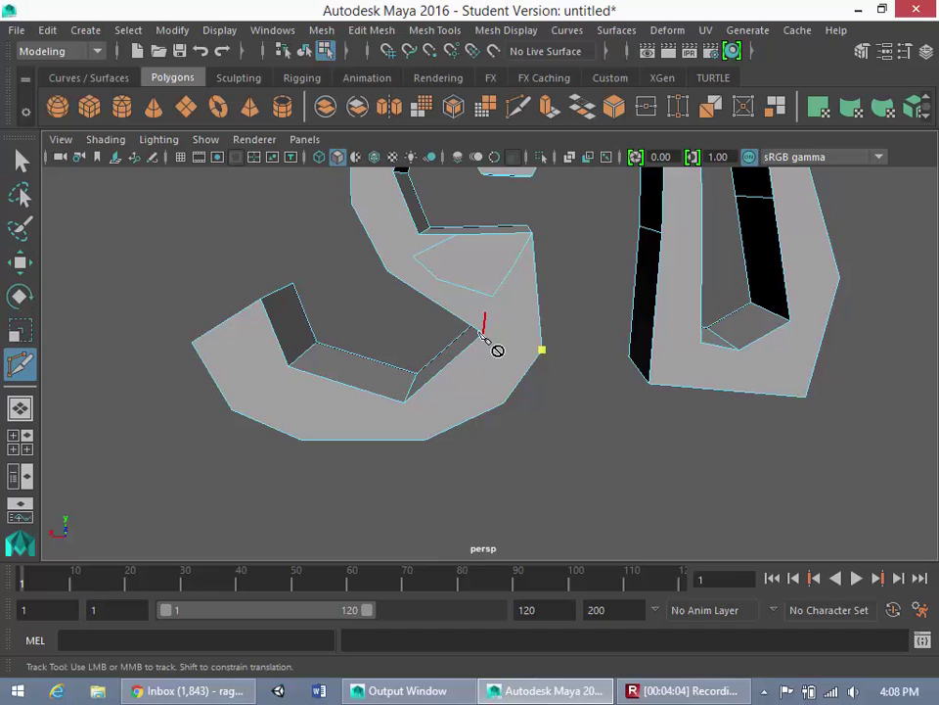
pyautogui.click(483, 333)
pyautogui.keyDown('alt'); pyautogui.moveTo(631, 287); pyautogui.dragTo(533, 343, button='middle'); pyautogui.keyUp('alt')
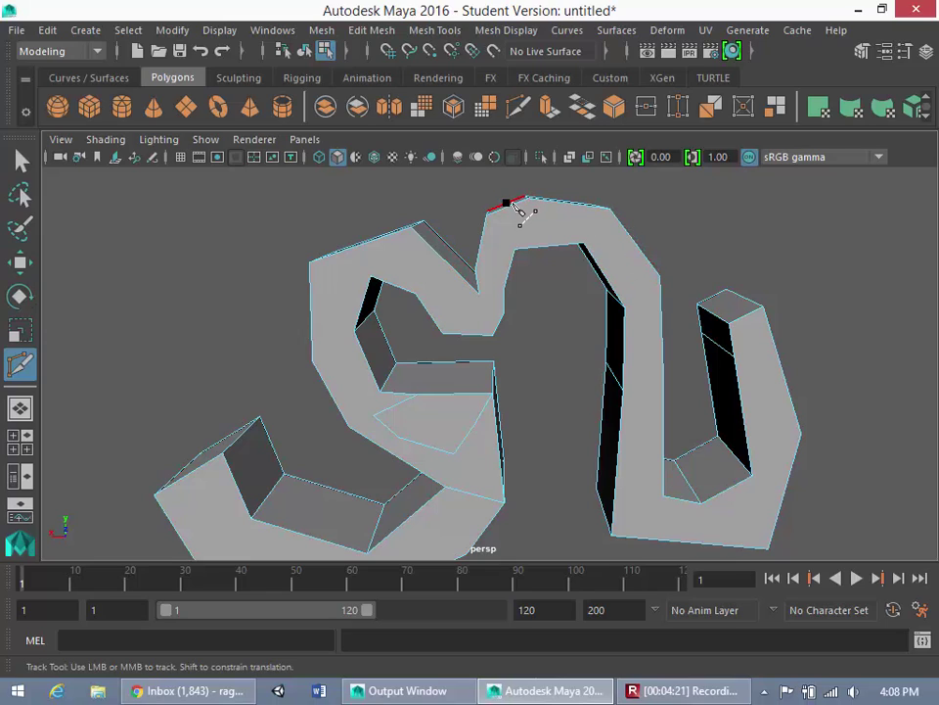
pyautogui.click(569, 205)
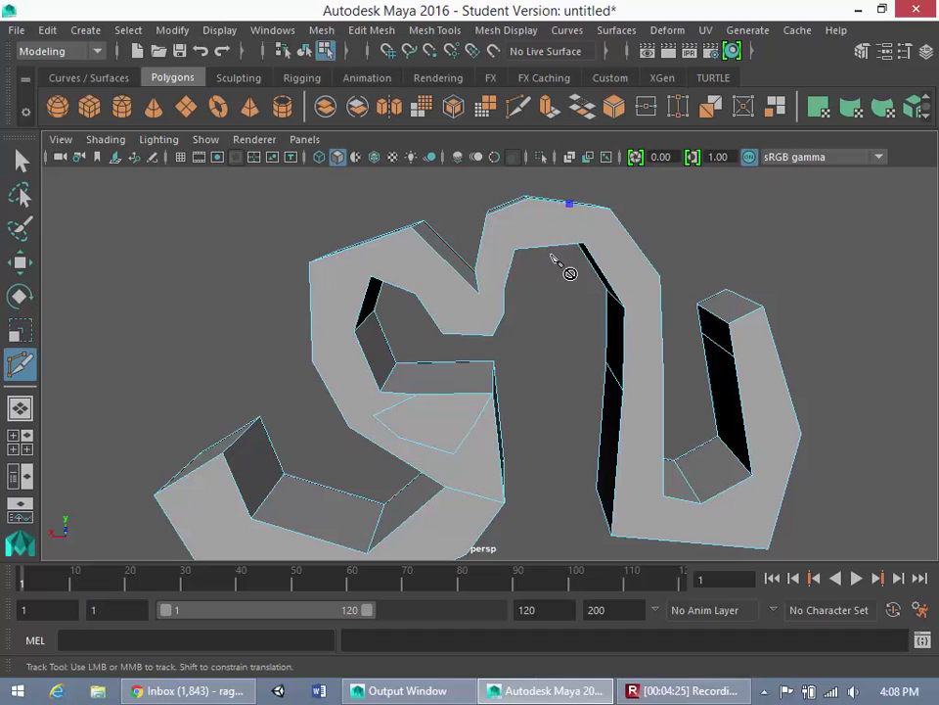
pyautogui.click(550, 247)
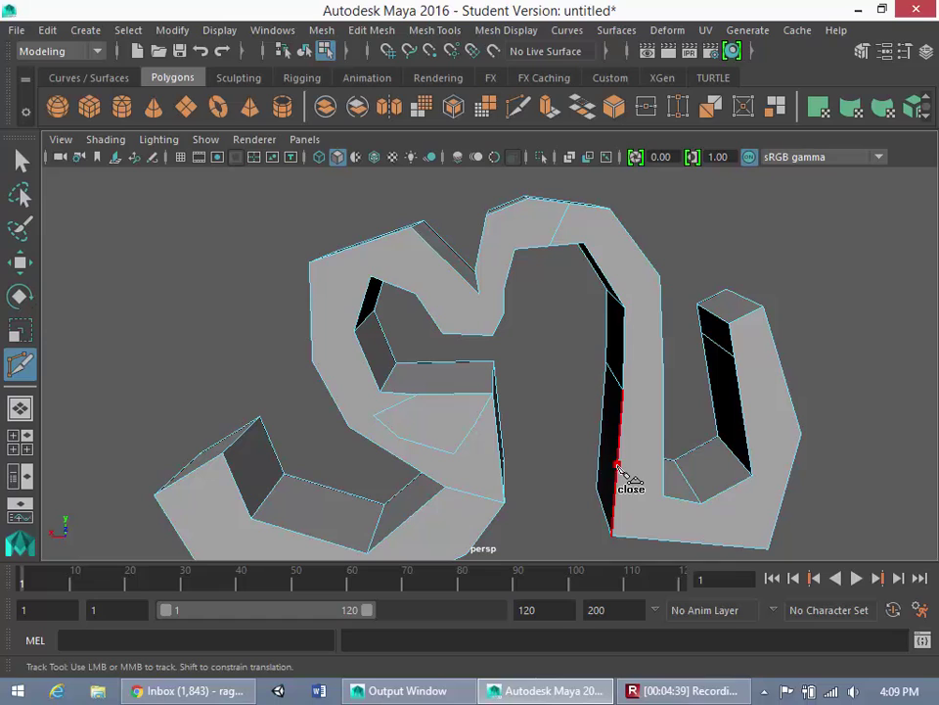
pyautogui.click(618, 464)
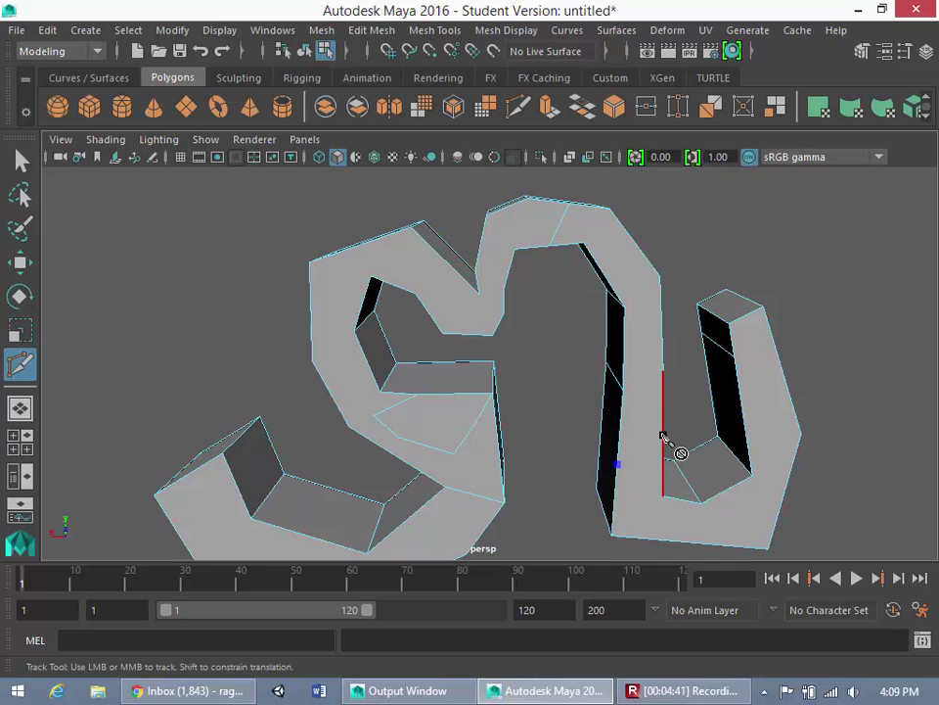
pyautogui.click(664, 436)
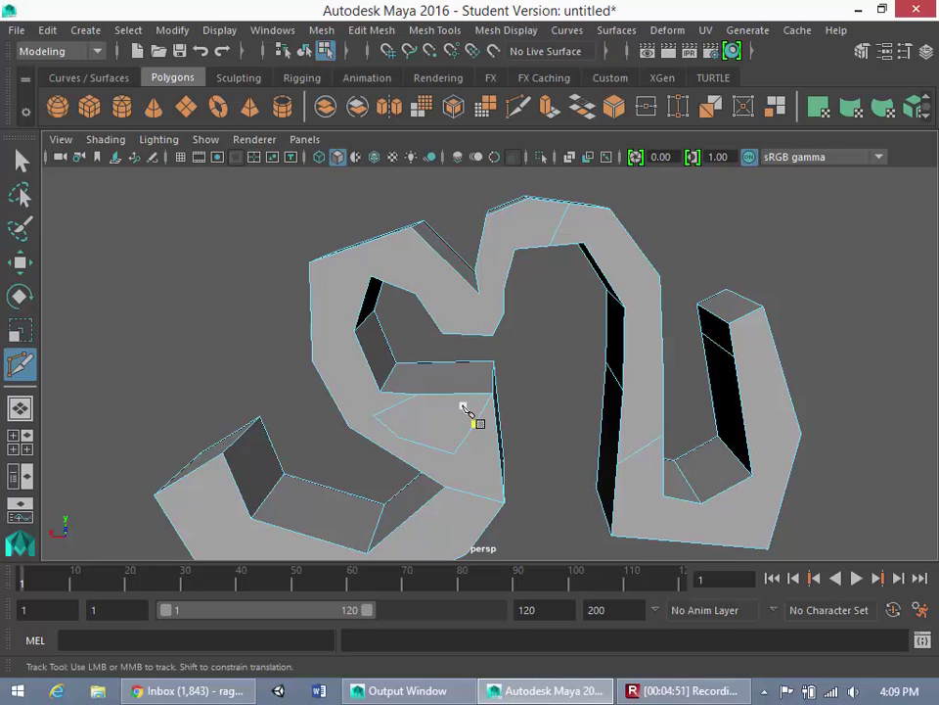
# Insert edge loops from the inner edge with Ctrl, then orbit and zoom far out
pyautogui.click(466, 330)
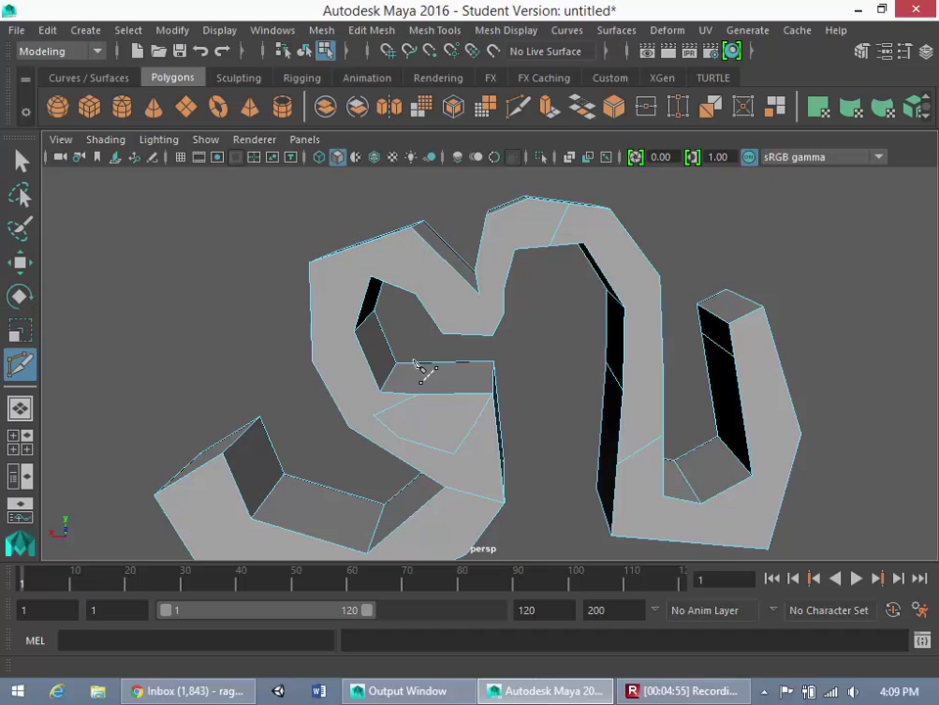
pyautogui.press('ctrl')
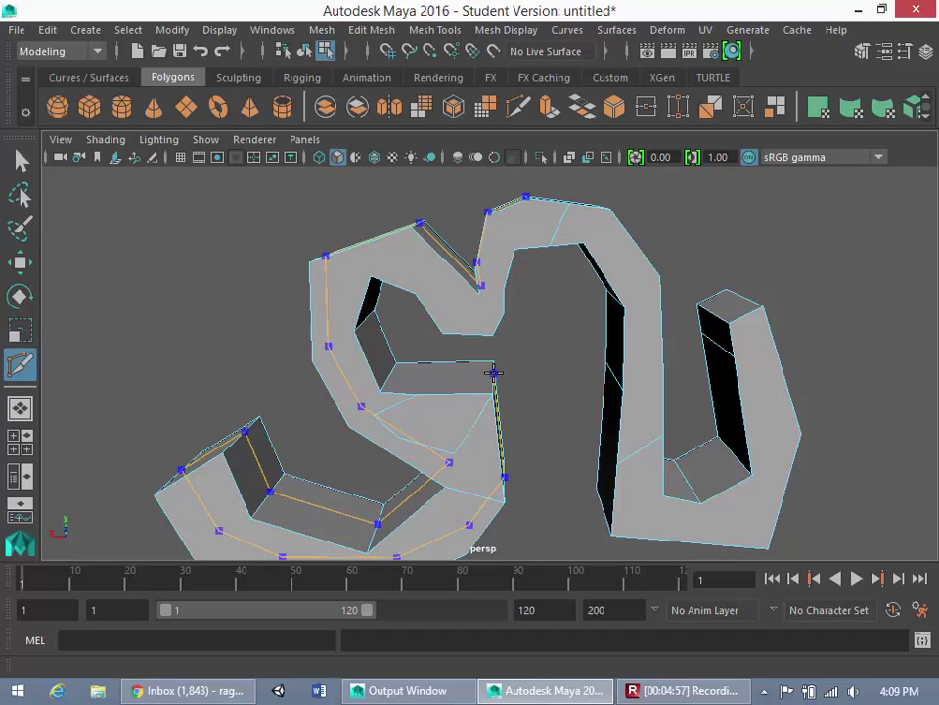
pyautogui.press('ctrl')
pyautogui.keyDown('alt'); pyautogui.moveTo(503, 383); pyautogui.dragTo(612, 356); pyautogui.keyUp('alt')
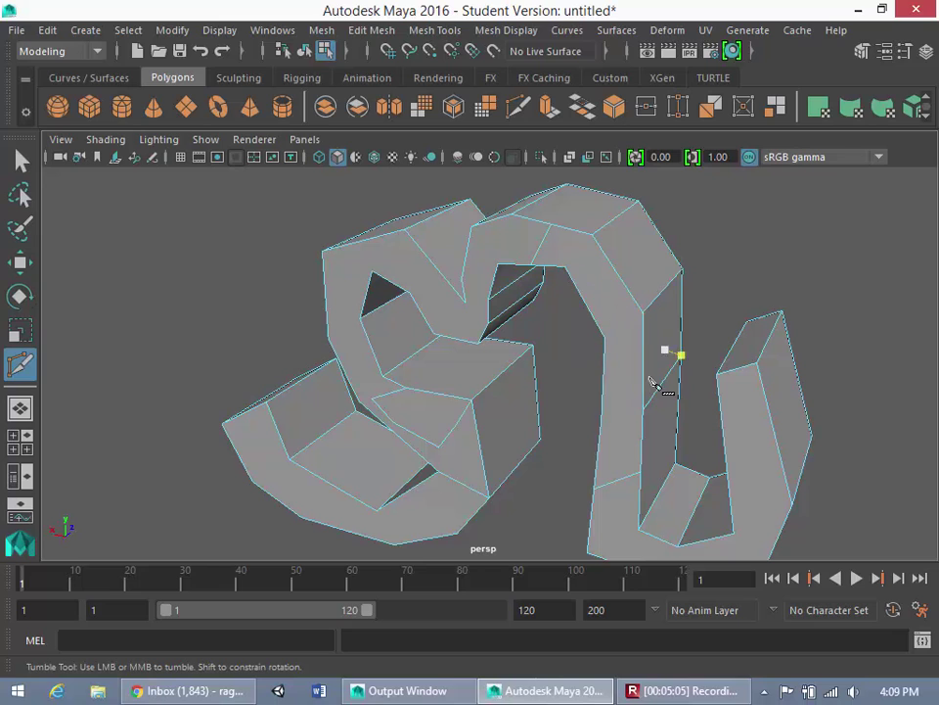
pyautogui.keyDown('alt'); pyautogui.moveTo(804, 331); pyautogui.dragTo(594, 311); pyautogui.keyUp('alt')
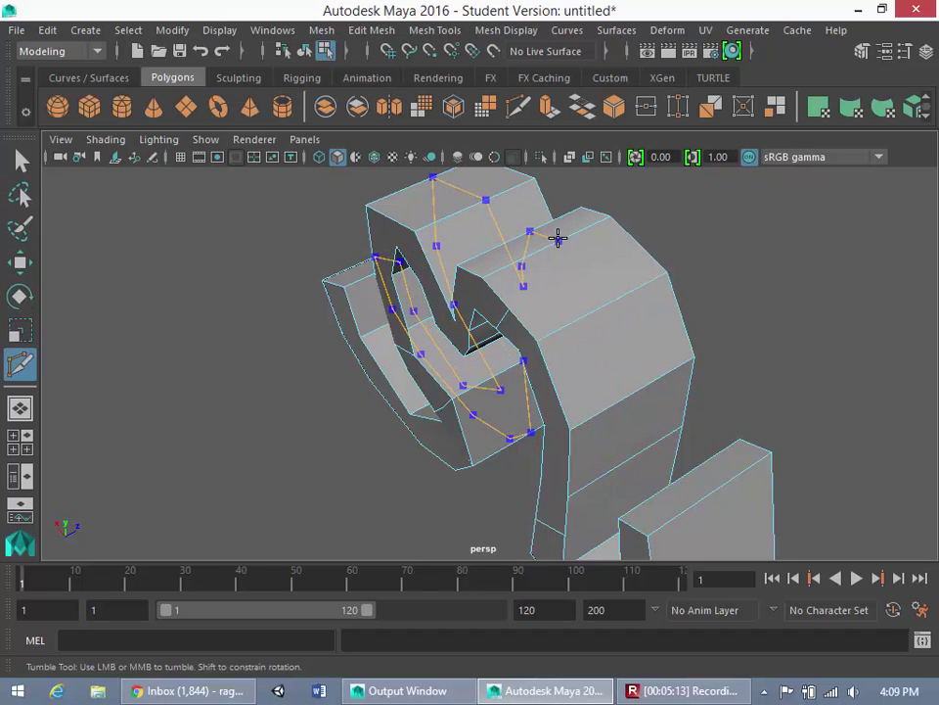
pyautogui.keyDown('alt'); pyautogui.moveTo(562, 254); pyautogui.dragTo(537, 279); pyautogui.keyUp('alt')
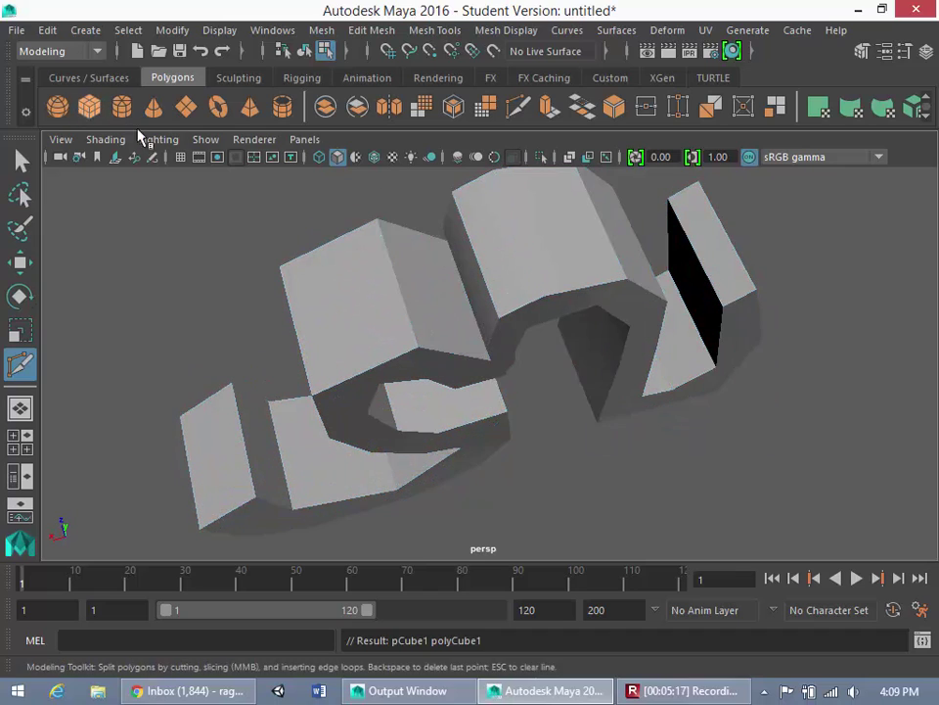
pyautogui.keyDown('alt'); pyautogui.moveTo(141, 130); pyautogui.dragTo(429, 325, button='right'); pyautogui.keyUp('alt')
# Create a cube, move it left along X and frame it, then switch to Multi-Cut
pyautogui.press('w')
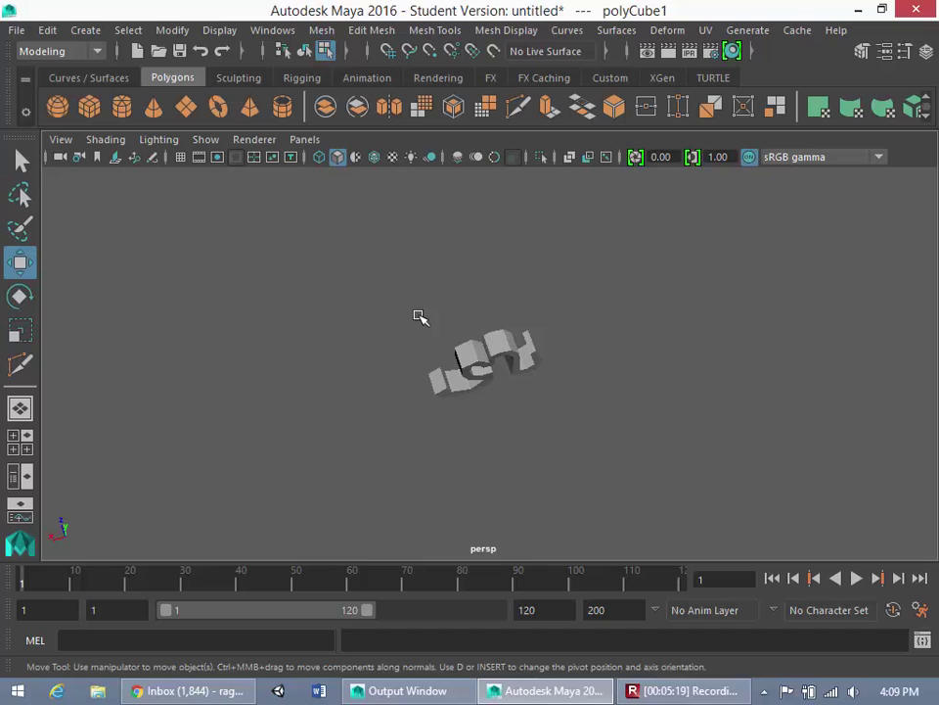
pyautogui.click(89, 107)
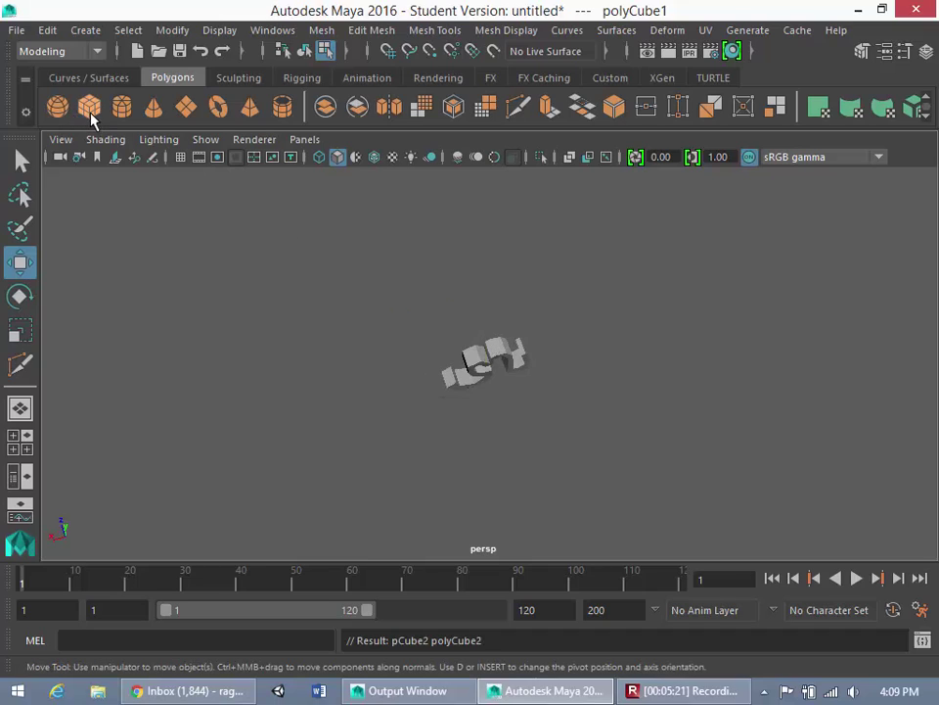
pyautogui.moveTo(388, 386); pyautogui.dragTo(218, 380)
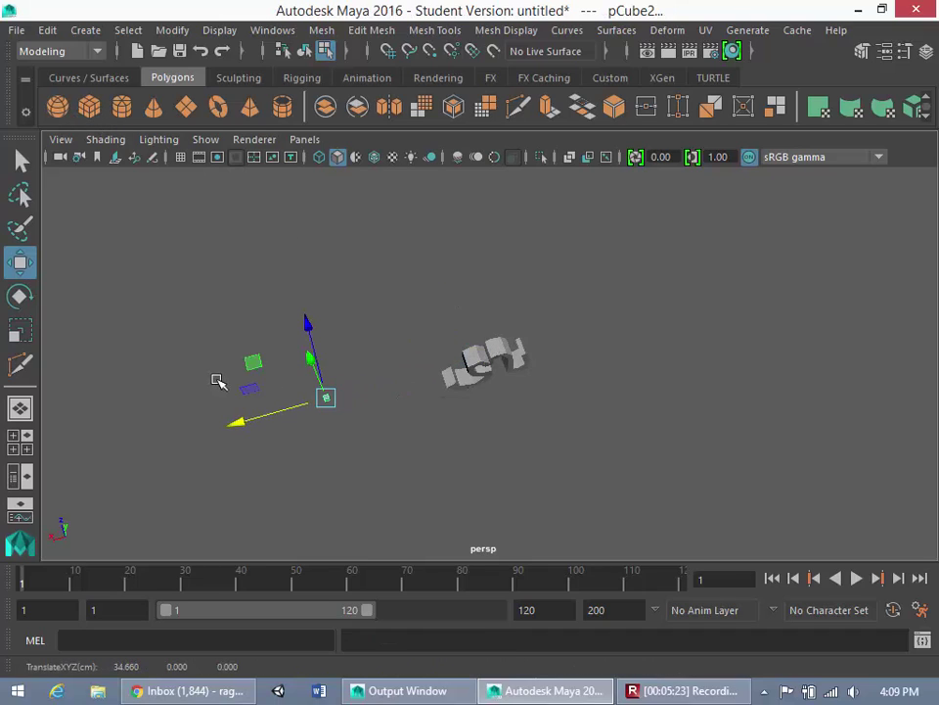
pyautogui.press('f')
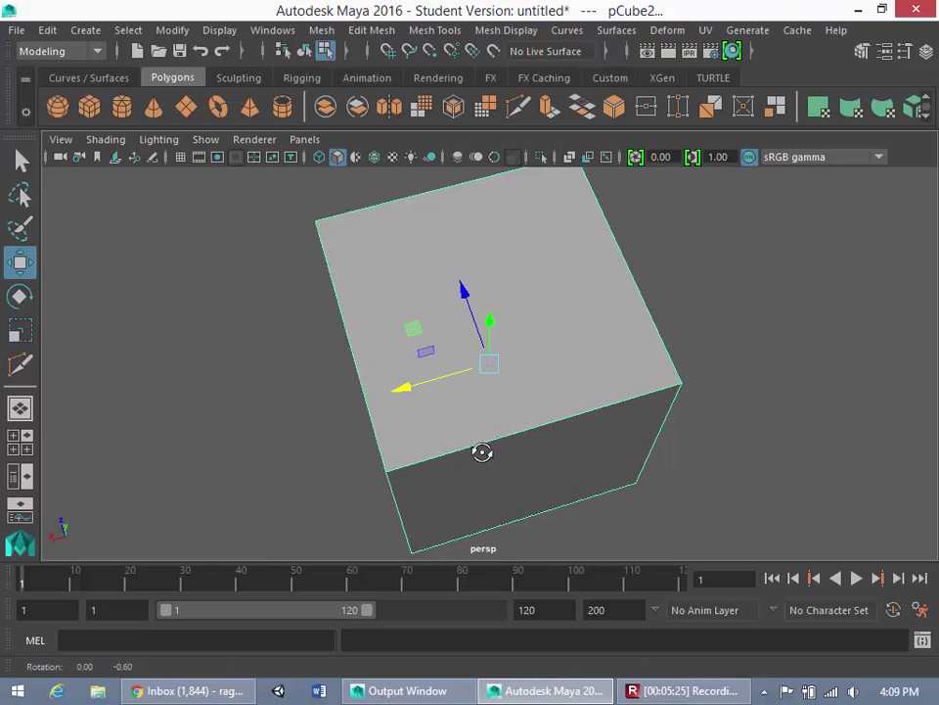
pyautogui.keyDown('alt'); pyautogui.moveTo(483, 449); pyautogui.dragTo(495, 387); pyautogui.keyUp('alt')
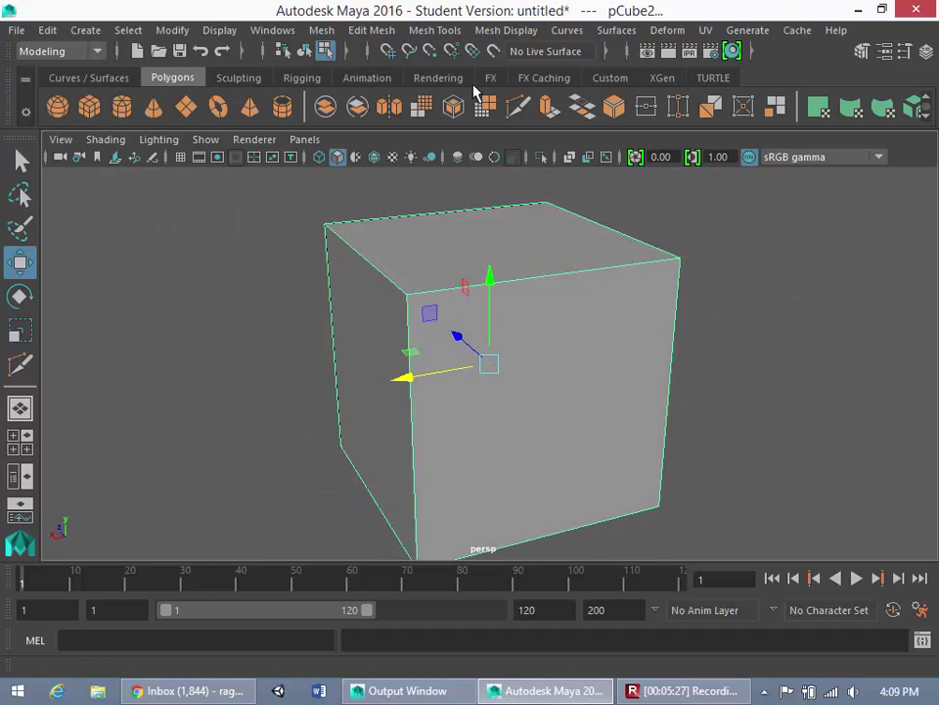
pyautogui.click(441, 30)
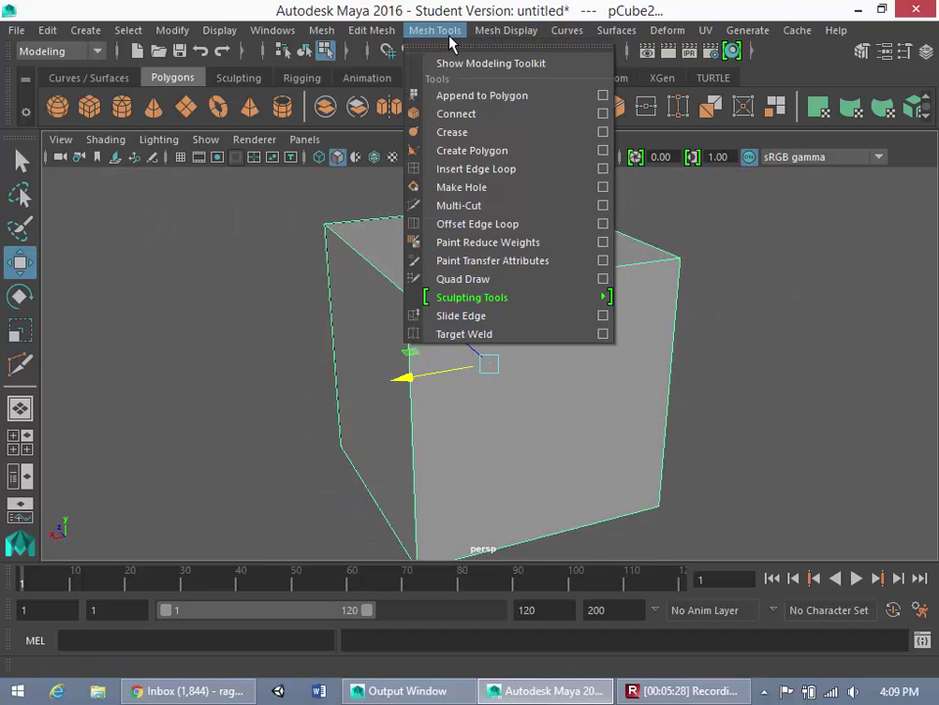
pyautogui.click(460, 205)
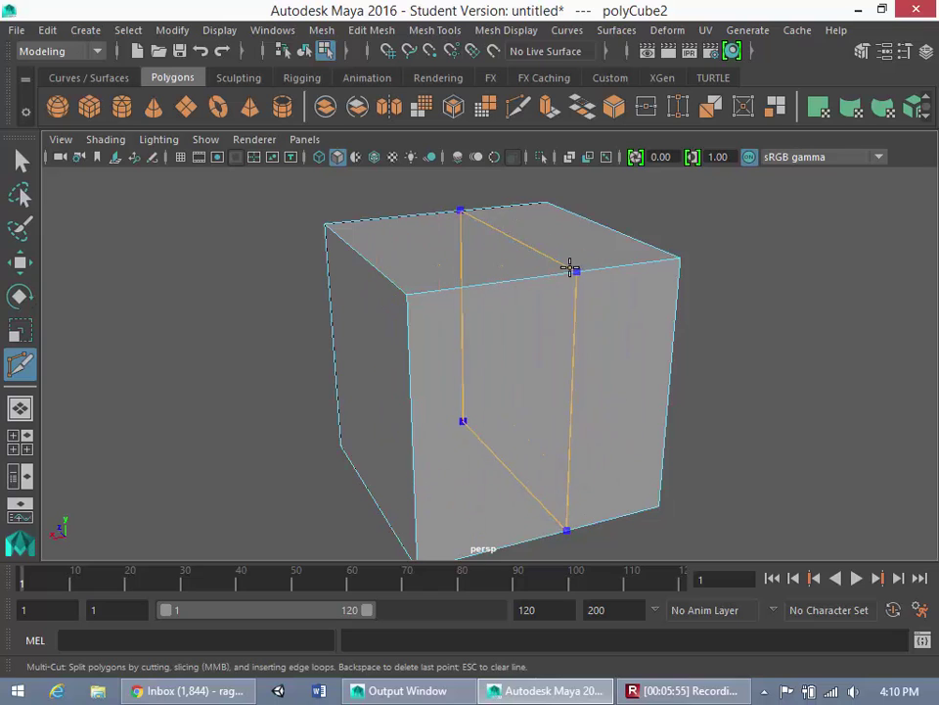
# Insert vertical edge loops across the cube, set to relative distance from edge
pyautogui.click(507, 35)
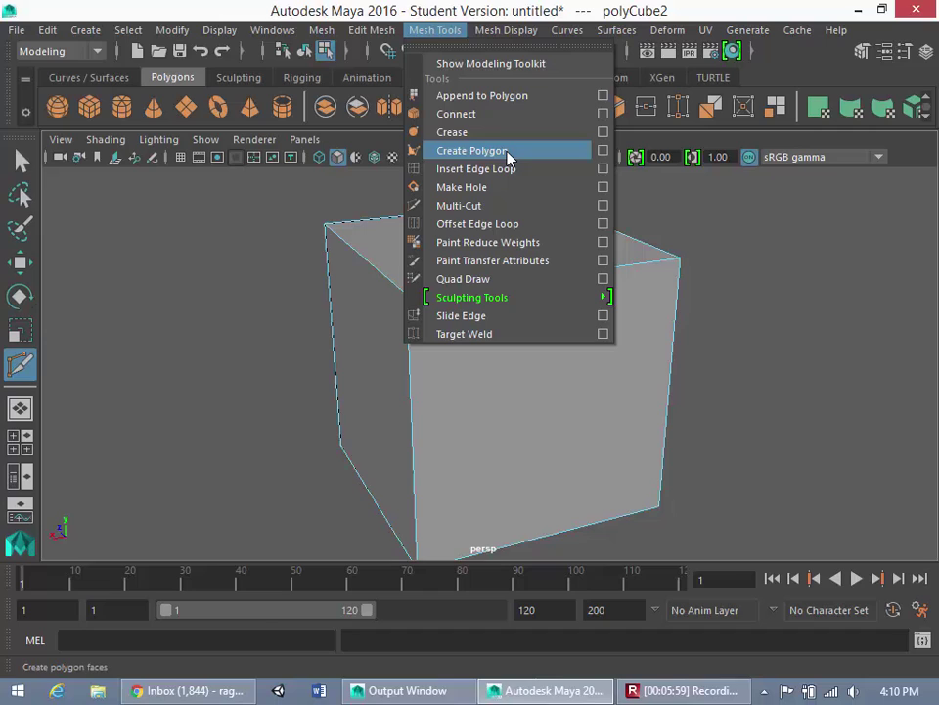
pyautogui.click(519, 167)
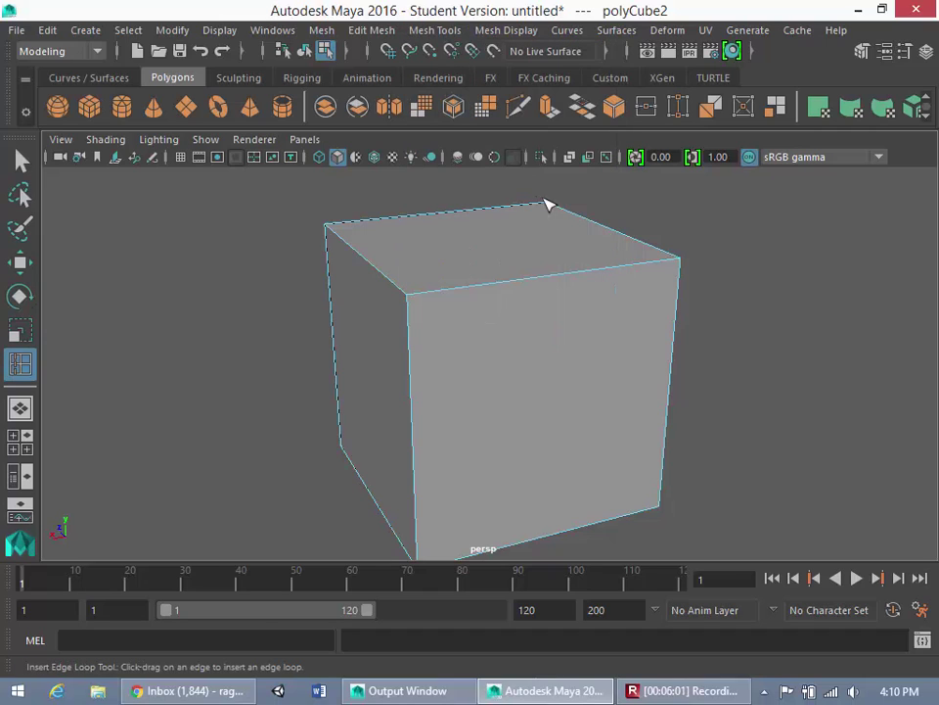
pyautogui.click(581, 273)
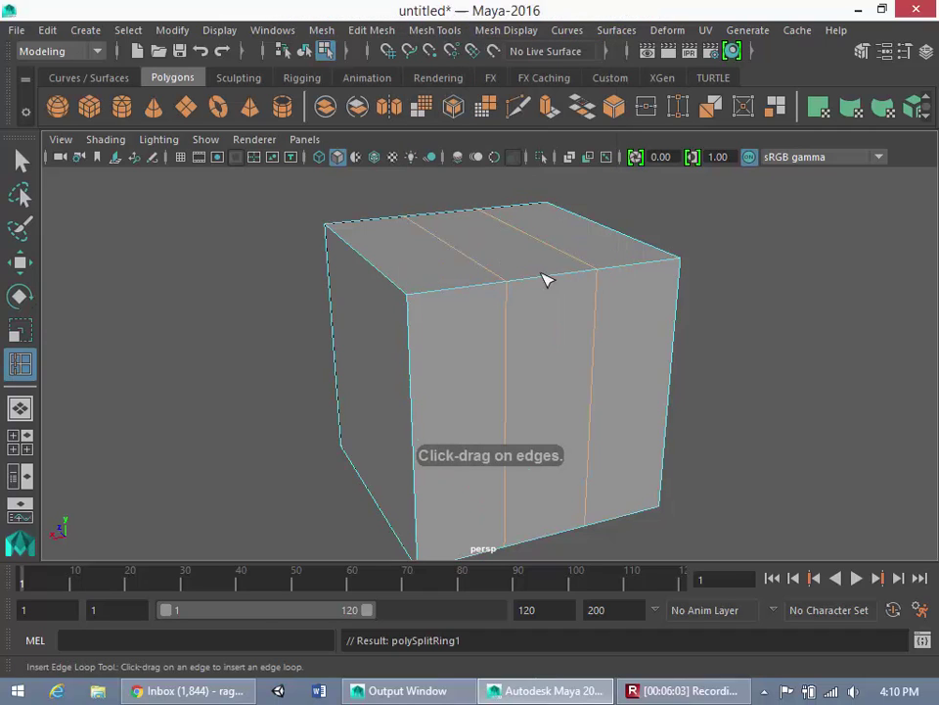
pyautogui.moveTo(541, 279); pyautogui.dragTo(497, 283)
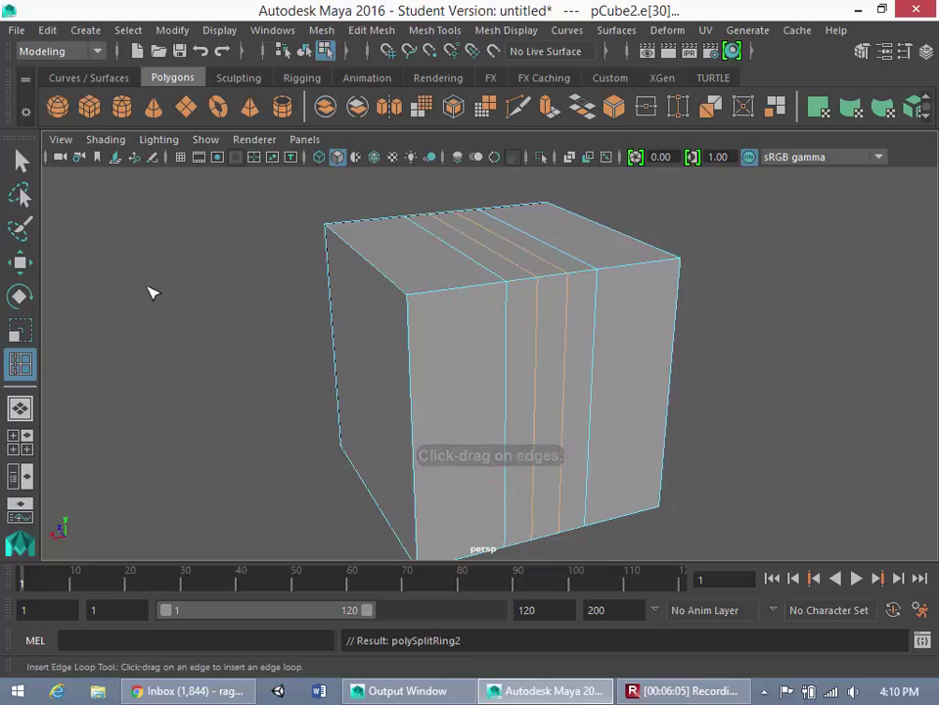
pyautogui.doubleClick(20, 363)
pyautogui.click(182, 256)
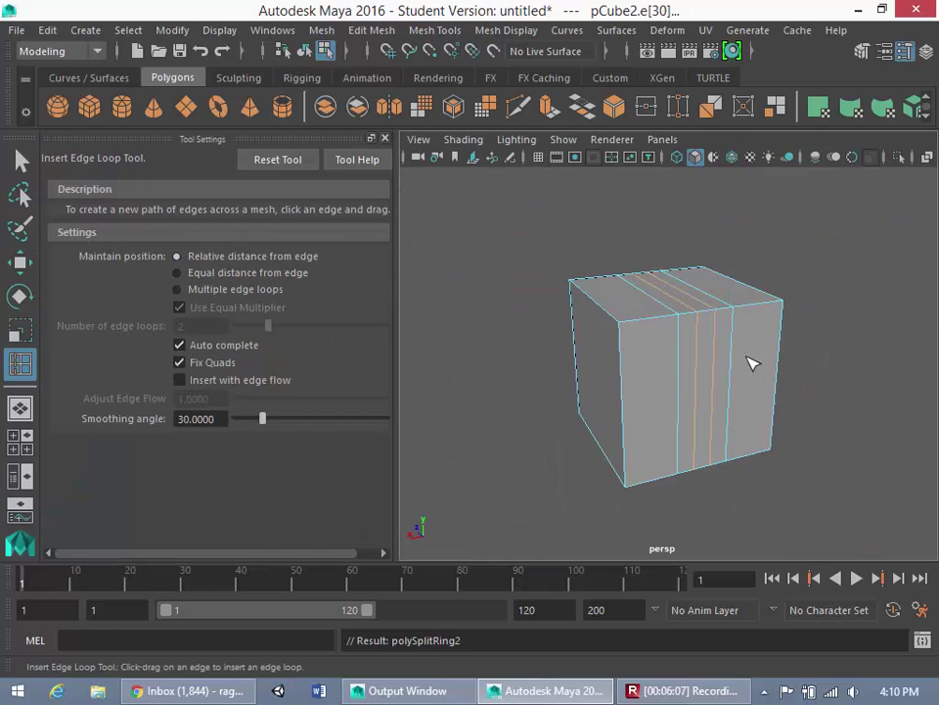
pyautogui.moveTo(633, 322); pyautogui.dragTo(661, 324)
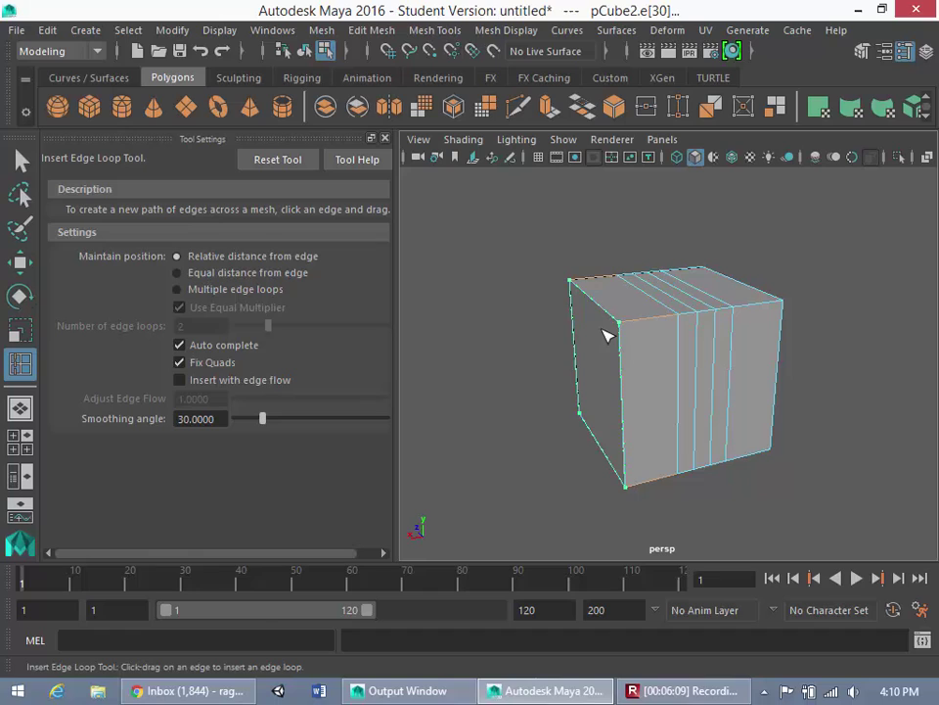
pyautogui.moveTo(654, 322); pyautogui.dragTo(653, 323)
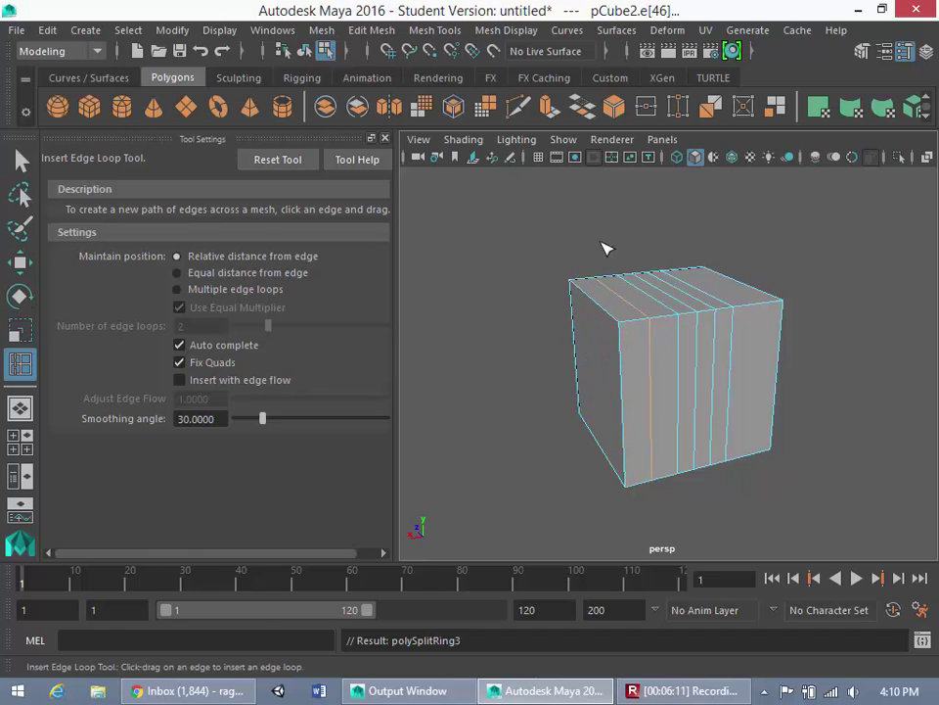
# Switch back to Multi-Cut, place a point on the cube's front top edge and Ctrl-preview a loop
pyautogui.click(464, 32)
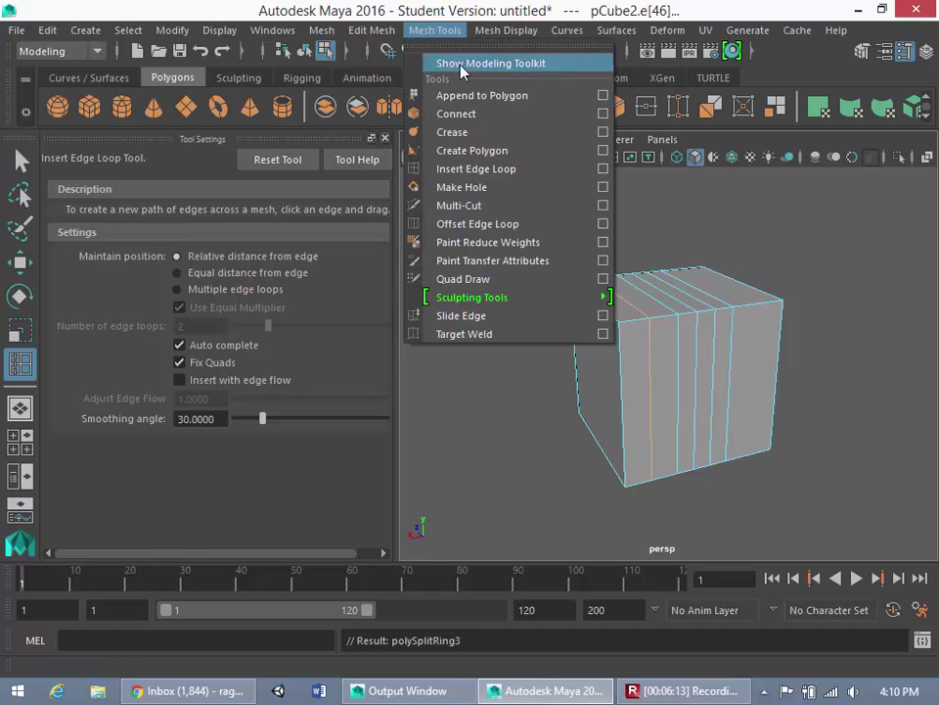
pyautogui.click(472, 207)
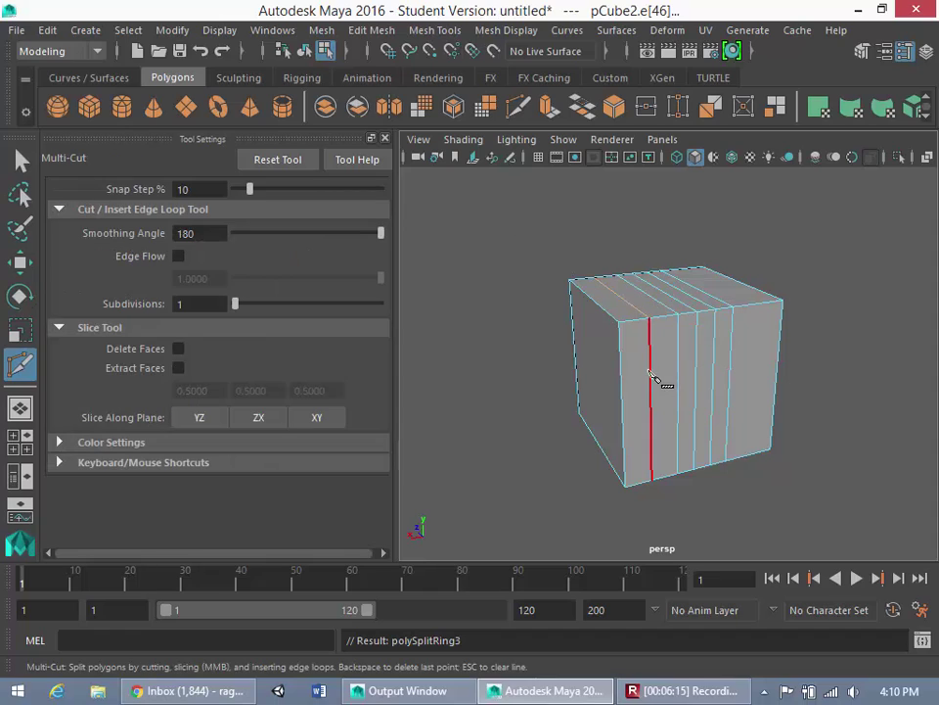
pyautogui.click(618, 322)
pyautogui.press('ctrl')
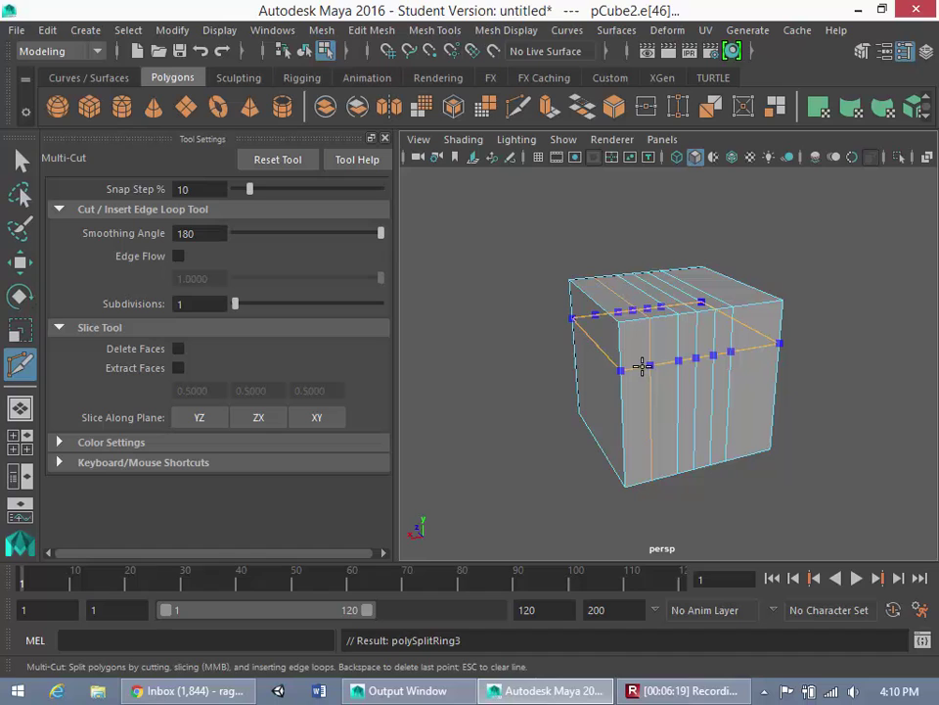
pyautogui.scroll(4, 641, 365)
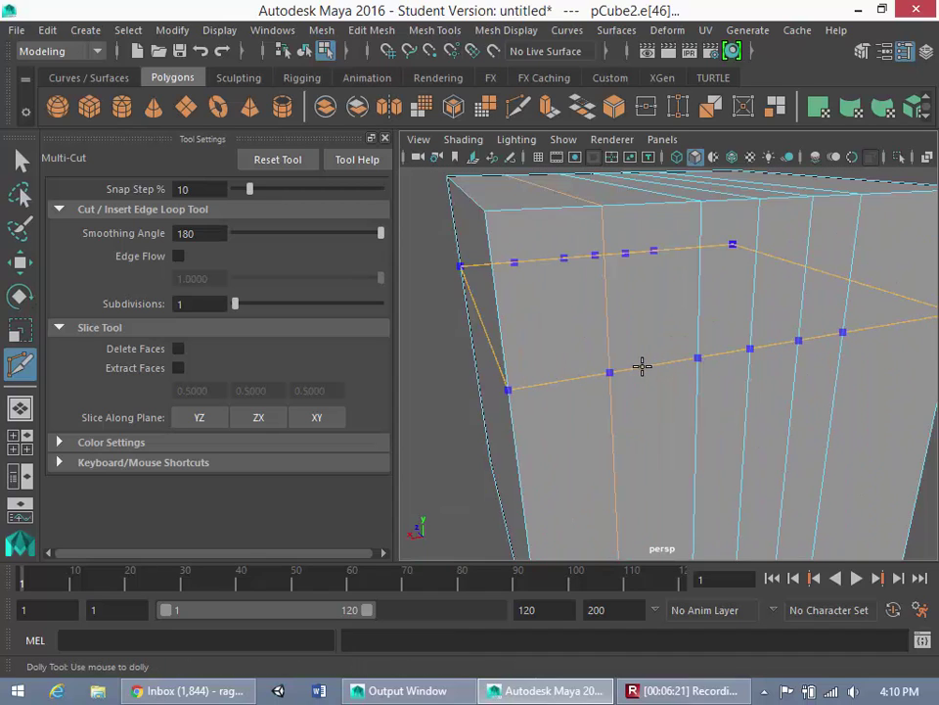
pyautogui.scroll(-2, 641, 365)
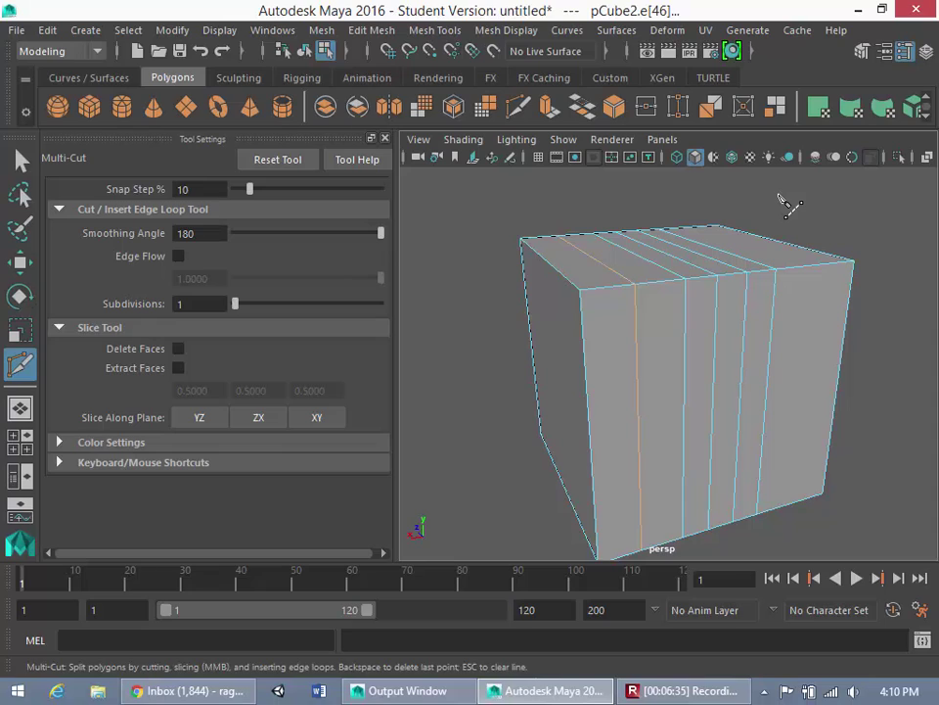
# Show the Modeling Toolkit panel beside the viewport and scroll through its sections
pyautogui.click(864, 52)
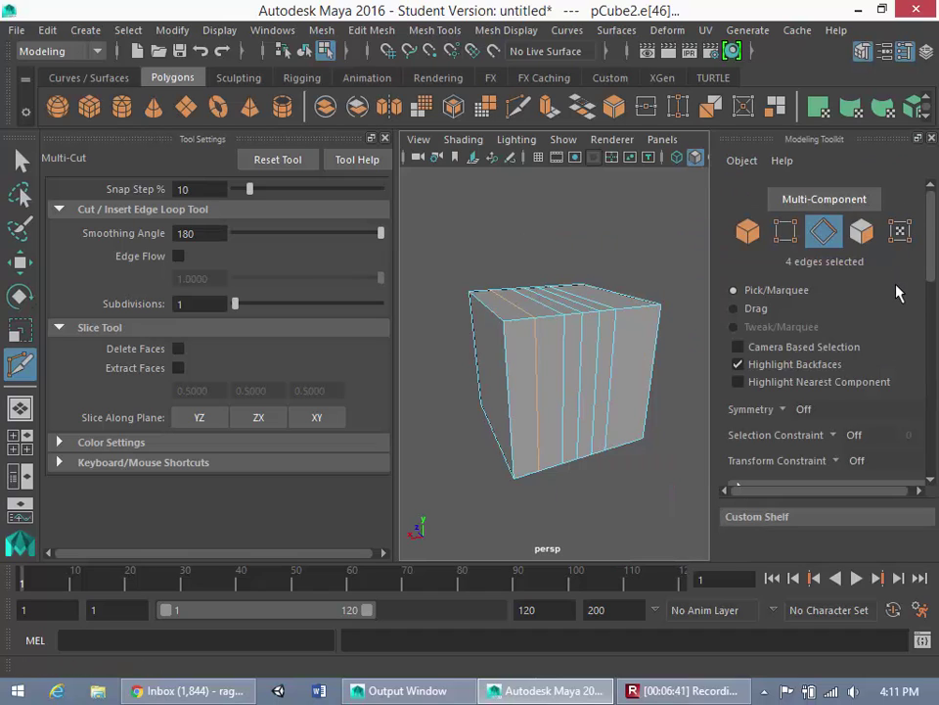
pyautogui.scroll(-3, 898, 291)
pyautogui.scroll(-6, 898, 292)
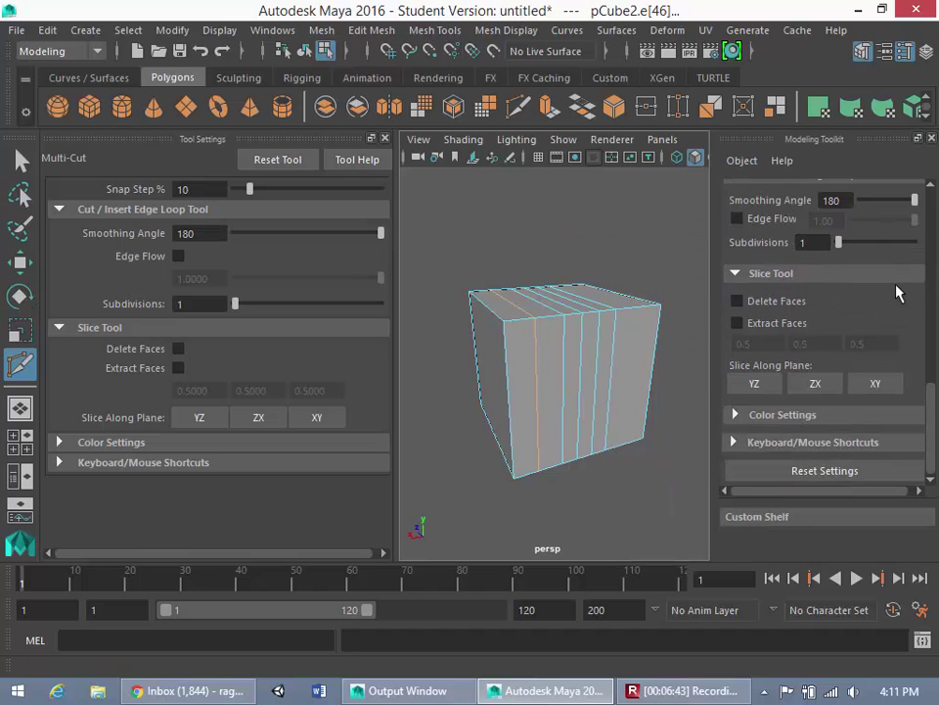
pyautogui.scroll(6, 897, 292)
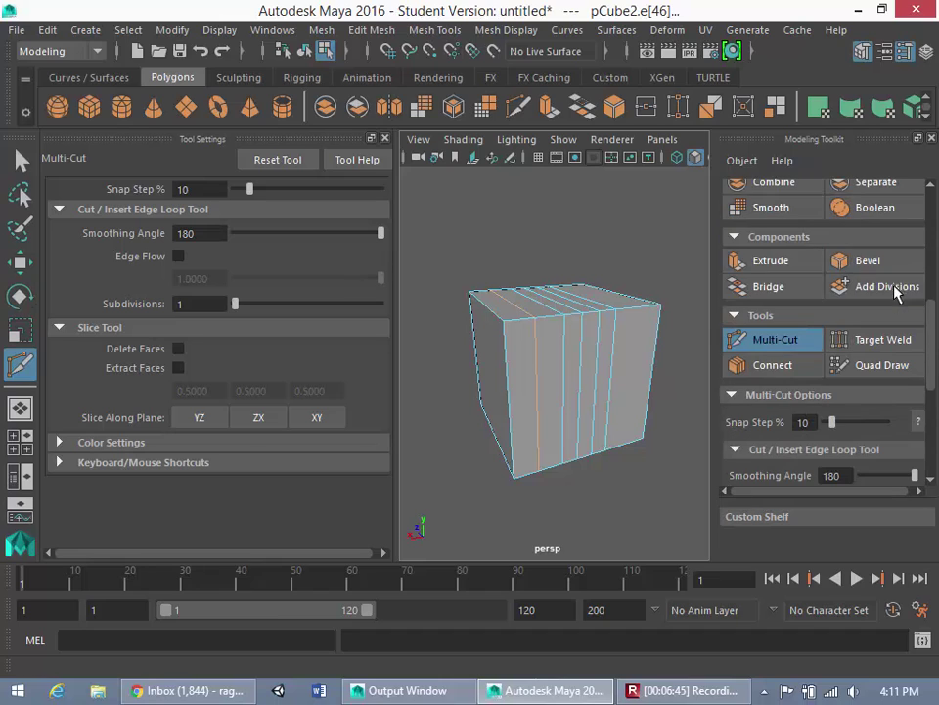
pyautogui.scroll(1, 775, 340)
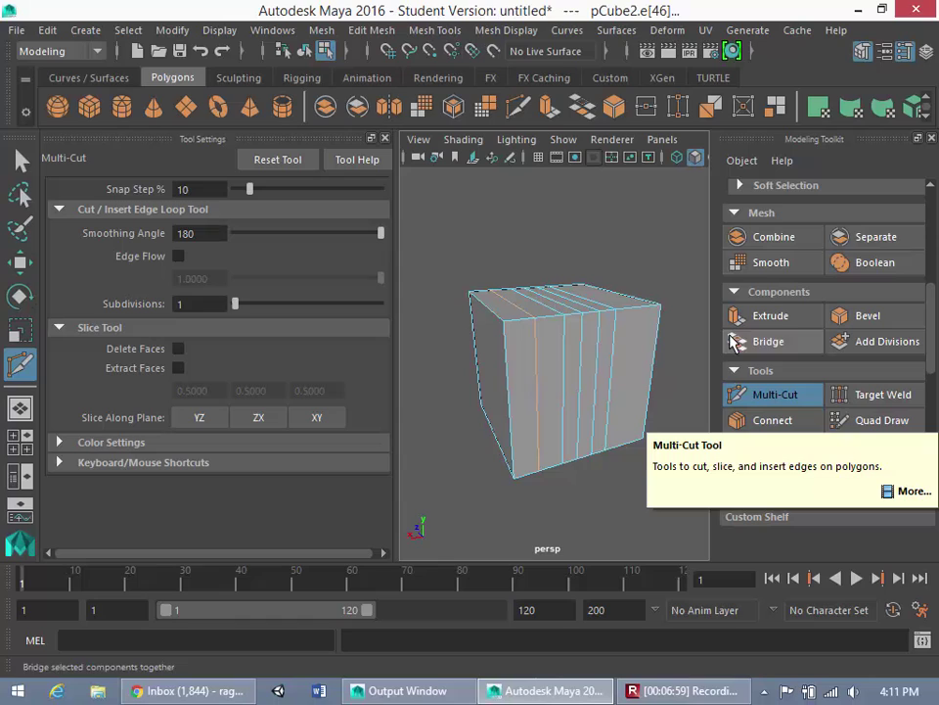
# Place two Multi-Cut points across the cube's front, then scroll the toolkit panel
pyautogui.click(506, 382)
pyautogui.click(590, 370)
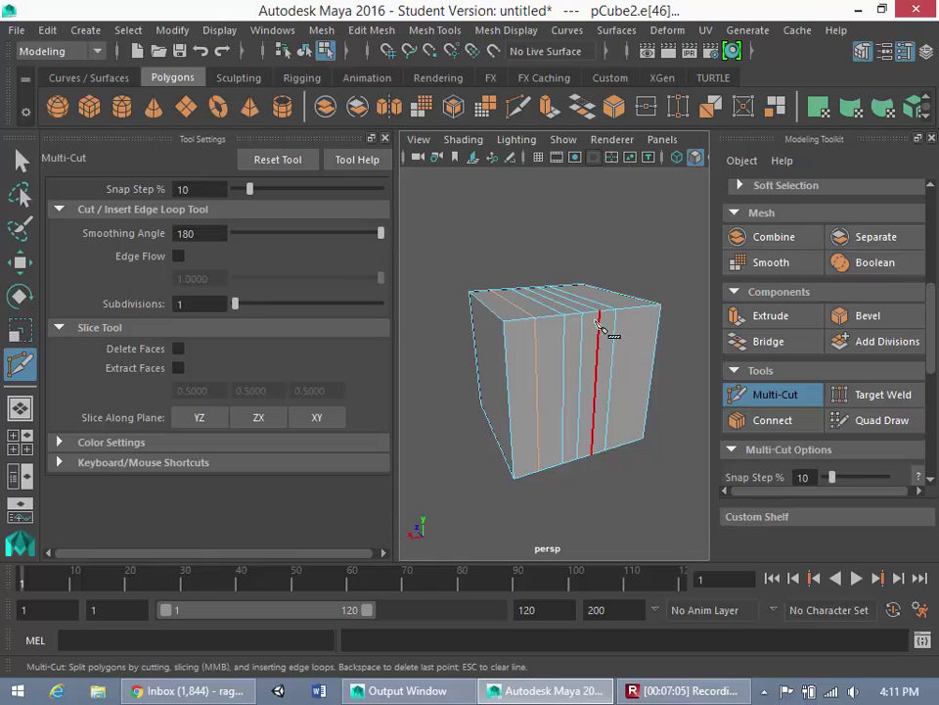
pyautogui.scroll(8, 599, 326)
pyautogui.scroll(-6, 617, 331)
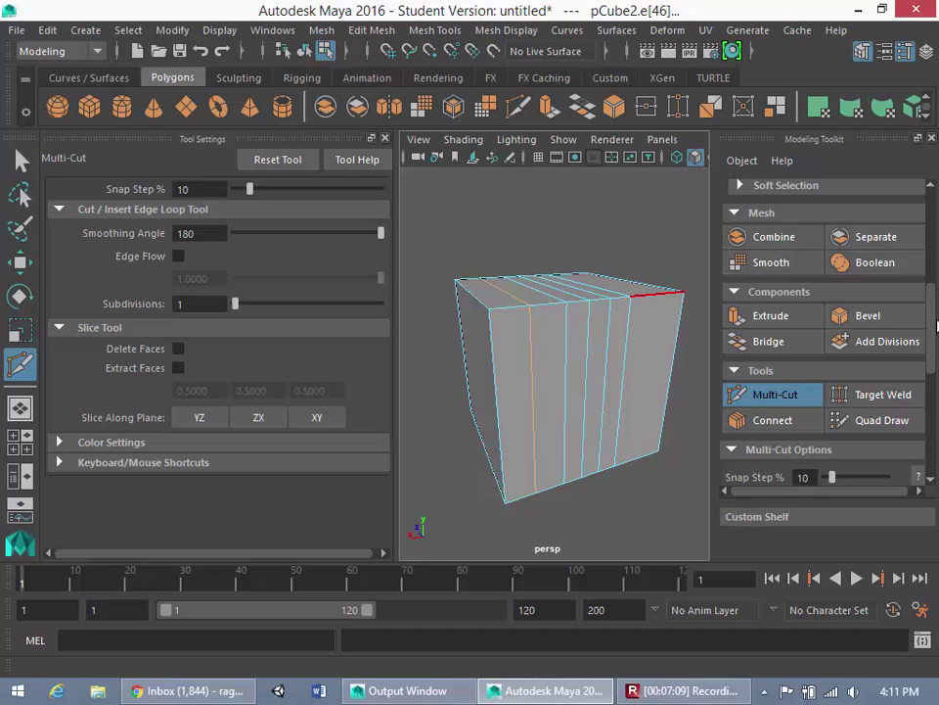
pyautogui.moveTo(935, 325); pyautogui.dragTo(932, 203)
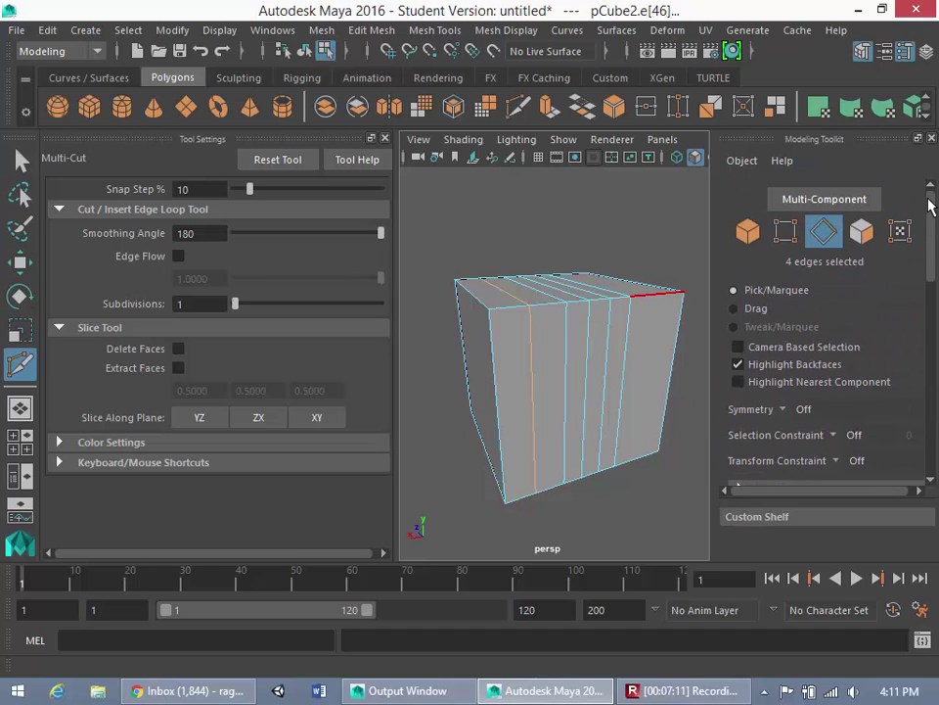
pyautogui.scroll(-8, 885, 411)
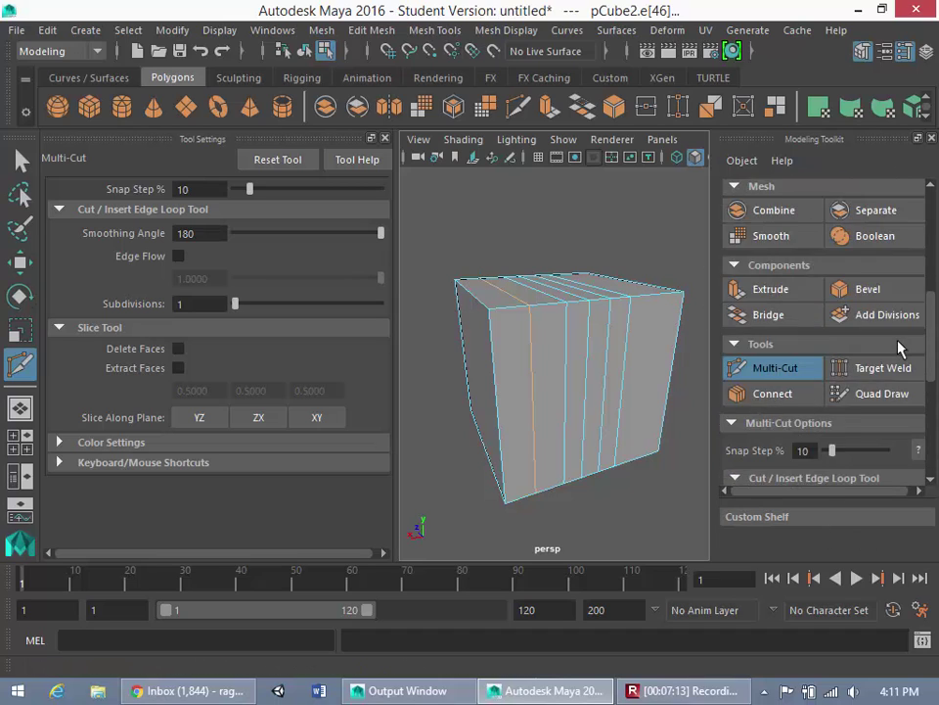
pyautogui.scroll(1, 901, 347)
# Return to the Select Tool, select a top edge and a front vertical edge, then deselect
pyautogui.click(432, 32)
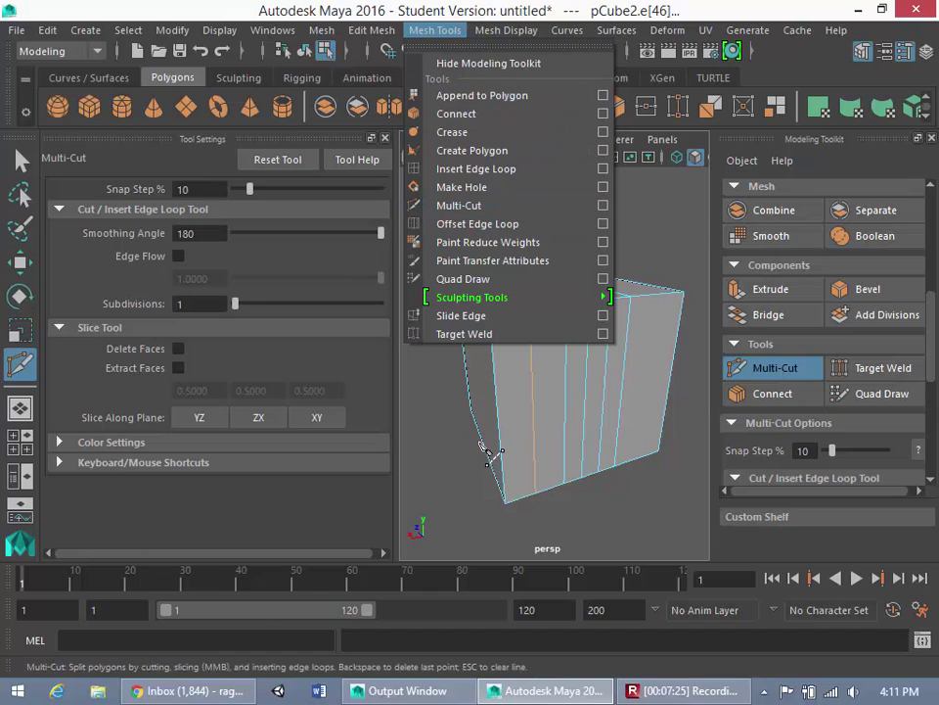
pyautogui.click(21, 159)
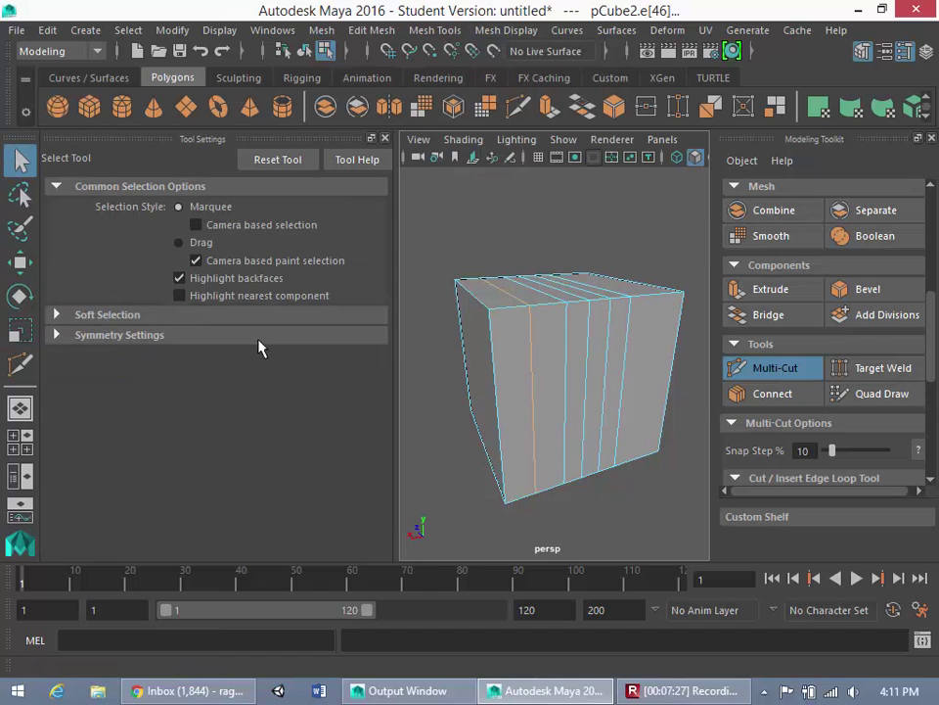
pyautogui.click(583, 231)
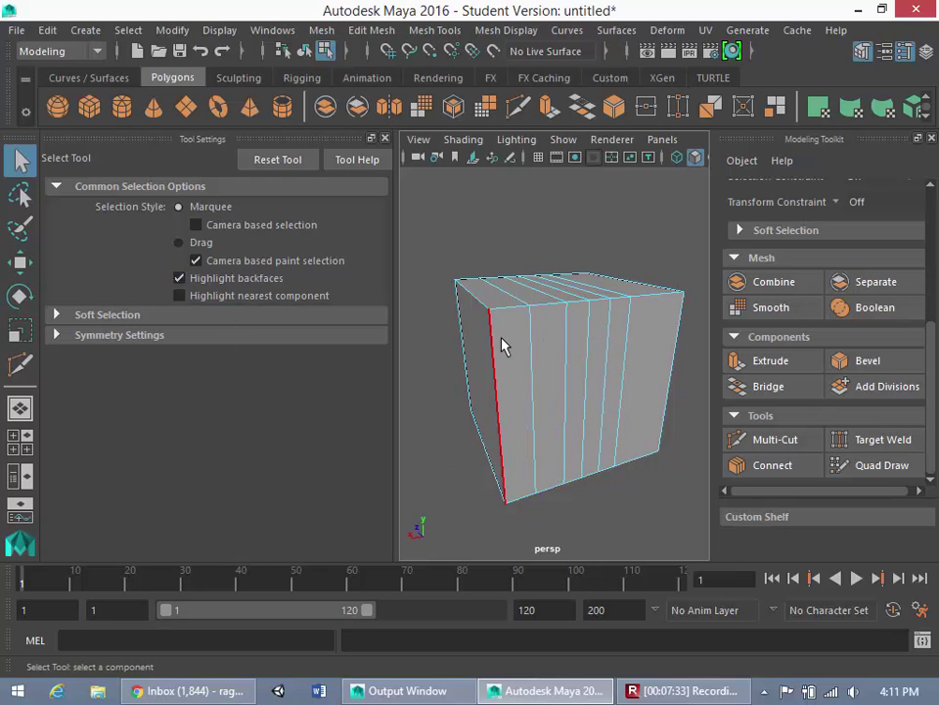
pyautogui.click(553, 310)
pyautogui.click(629, 362)
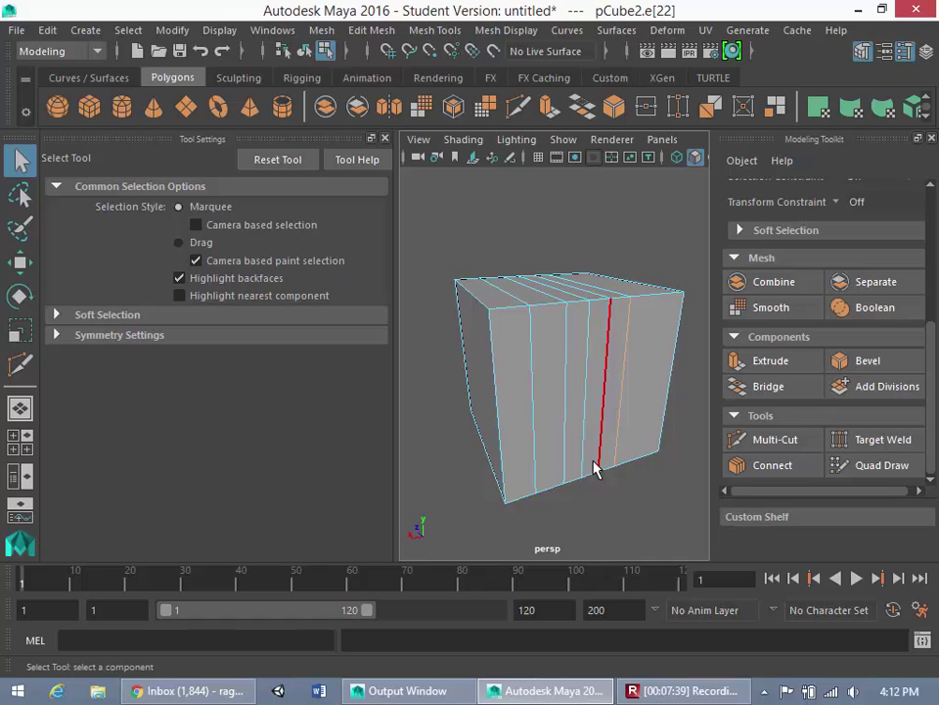
pyautogui.click(646, 505)
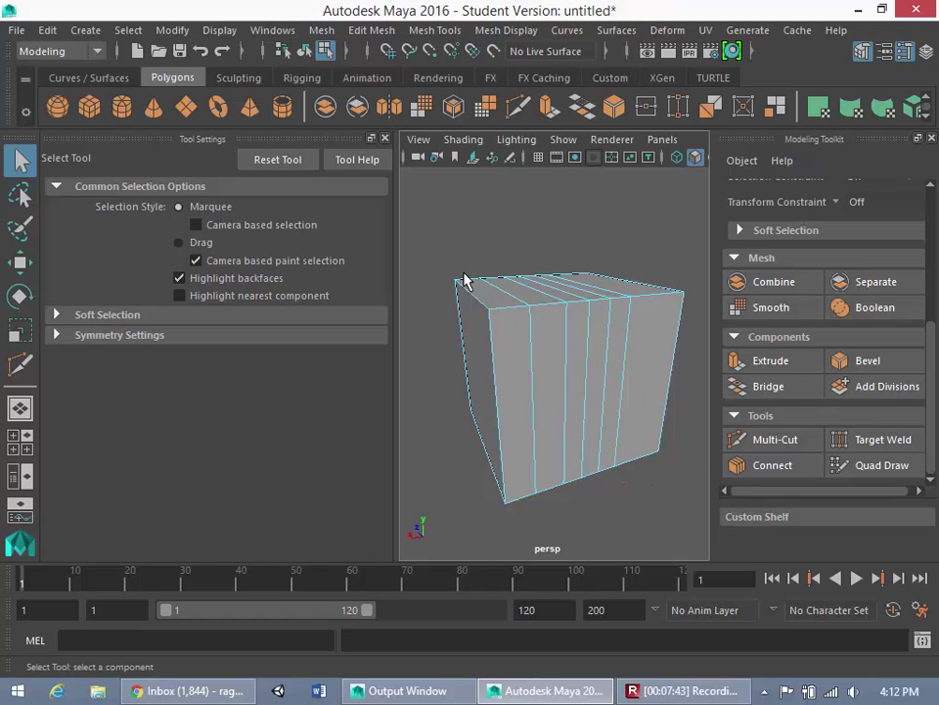